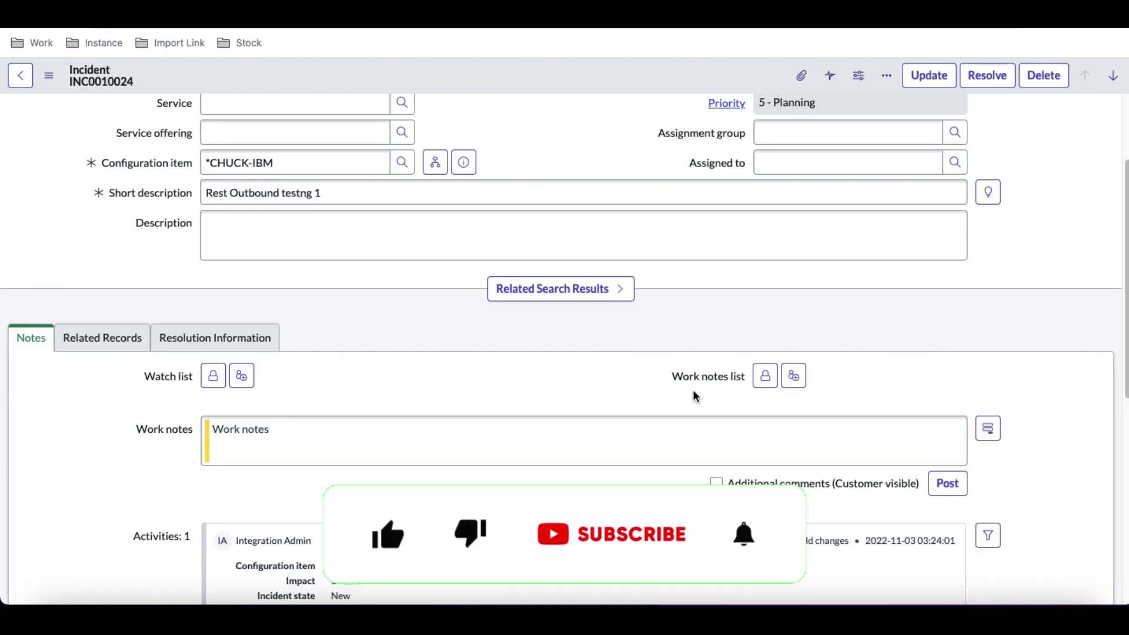
Switch the incident's note entry to customer-visible additional comments and back to work notes.
scroll(695, 396, "up", 3)
scroll(694, 395, "down", 1)
scroll(694, 395, "down", 5)
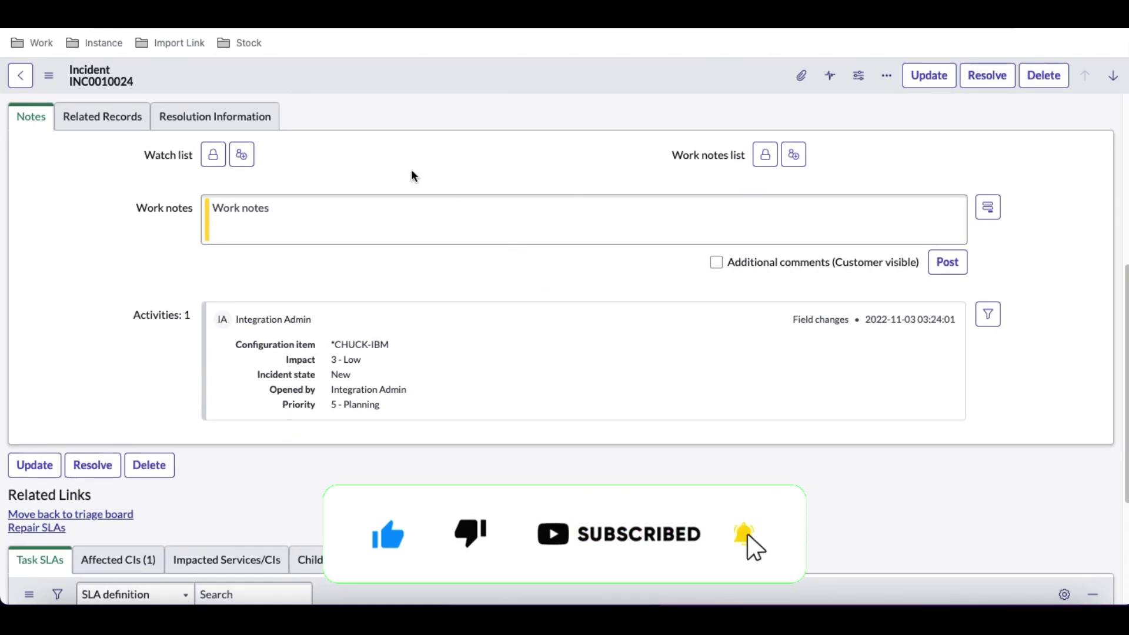
left_click(403, 213)
left_click(716, 263)
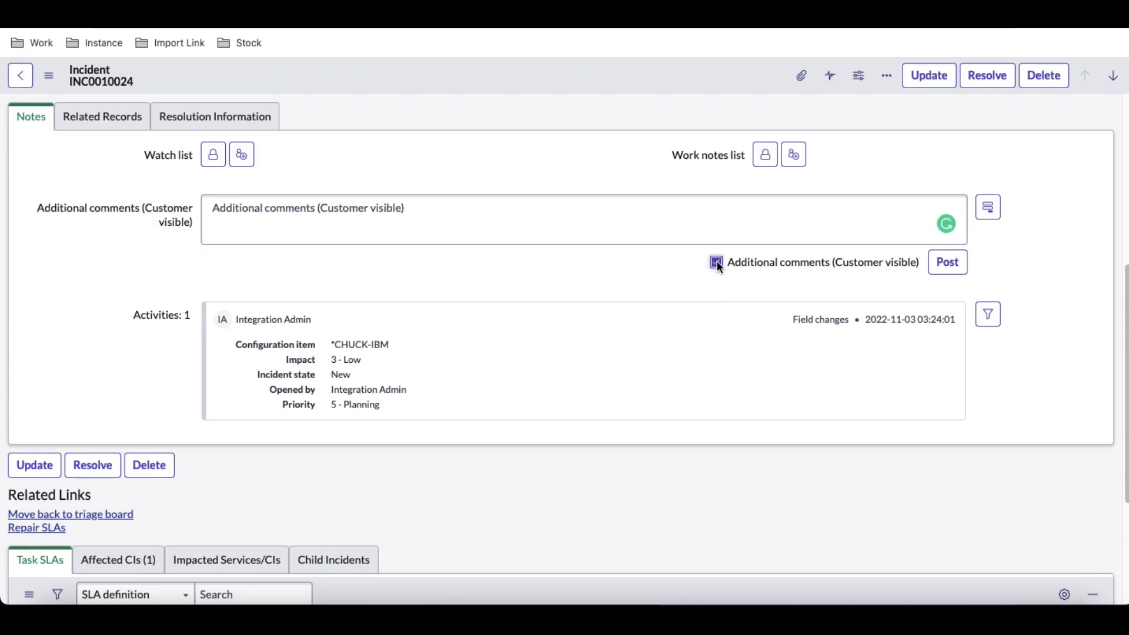
left_click(717, 263)
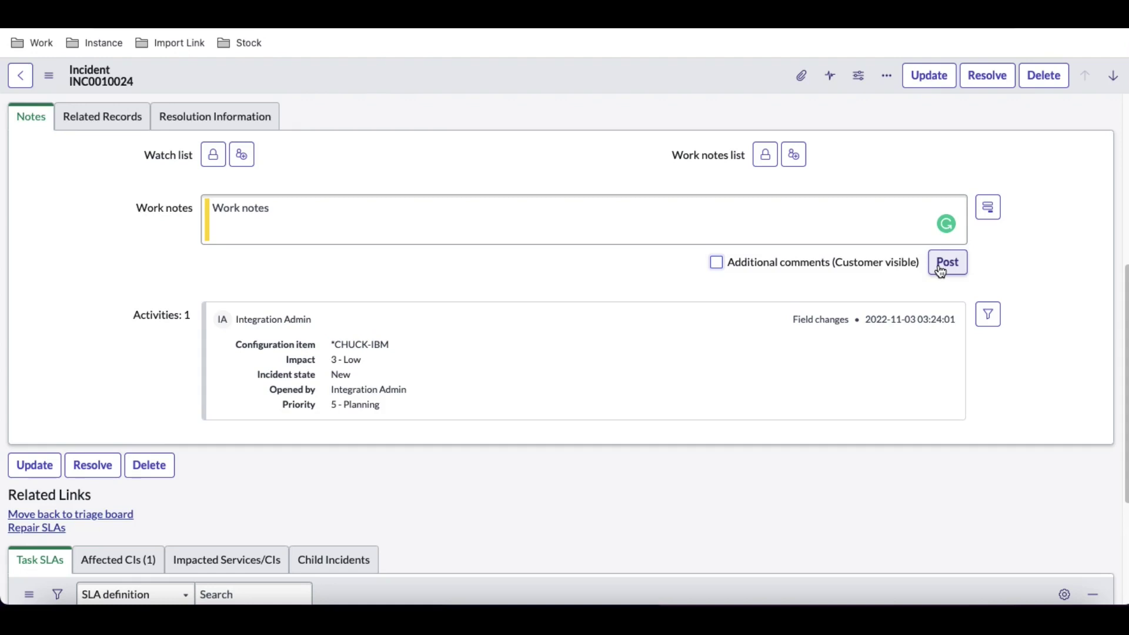
Post two separate work notes, "Hi" and "Hello", on incident INC0010024.
left_click(595, 229)
type("Hi")
left_click(948, 261)
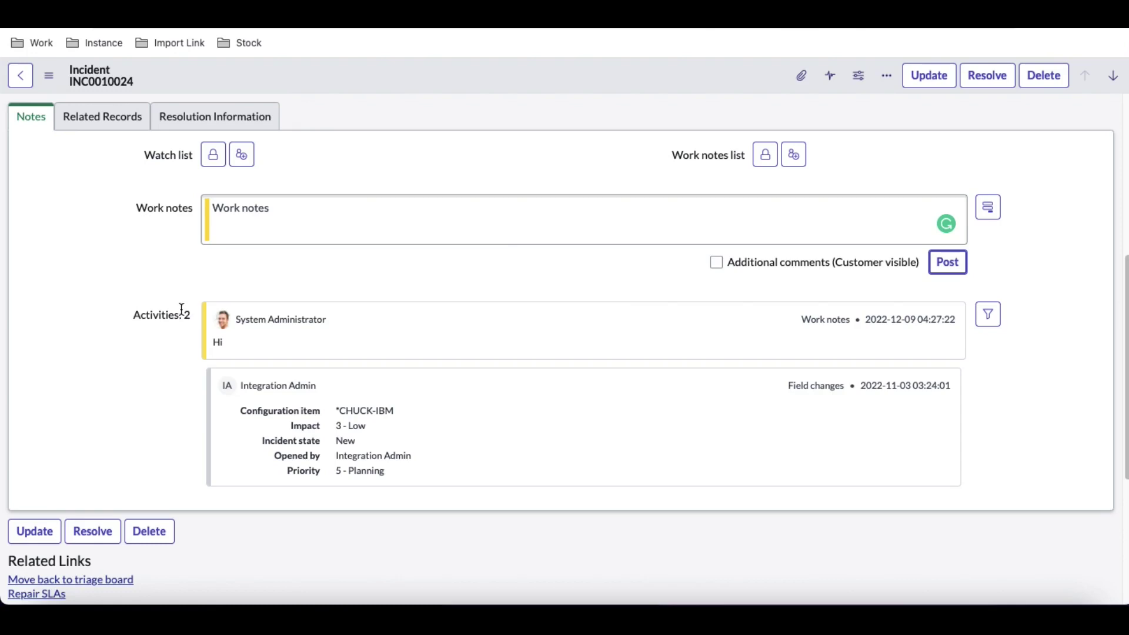
left_click(507, 206)
type("Hell")
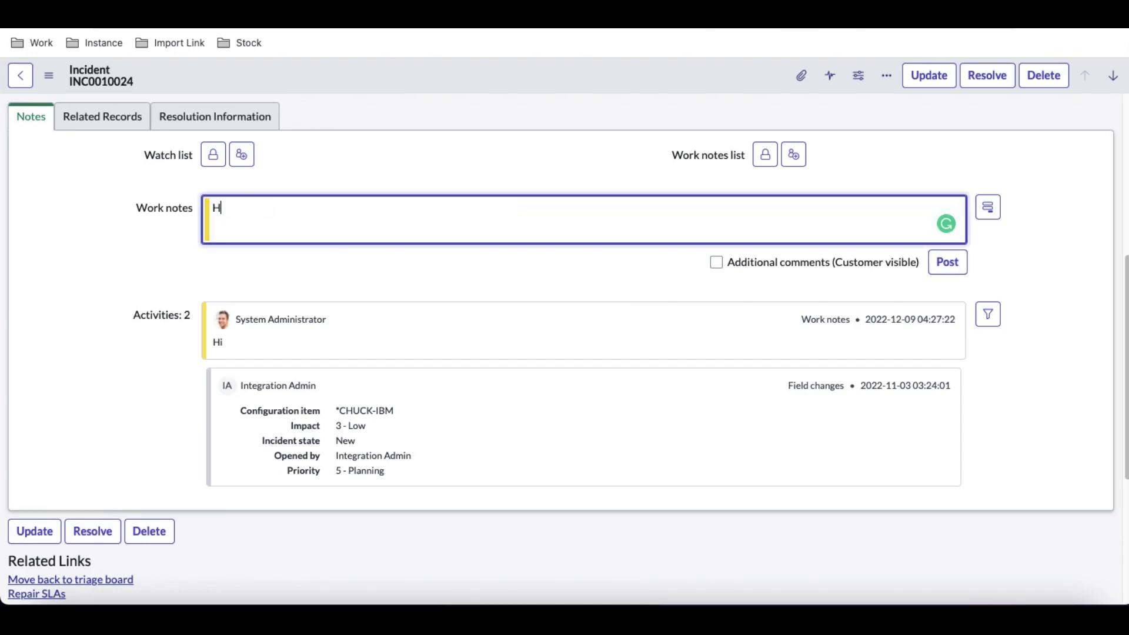
type("o")
left_click(948, 262)
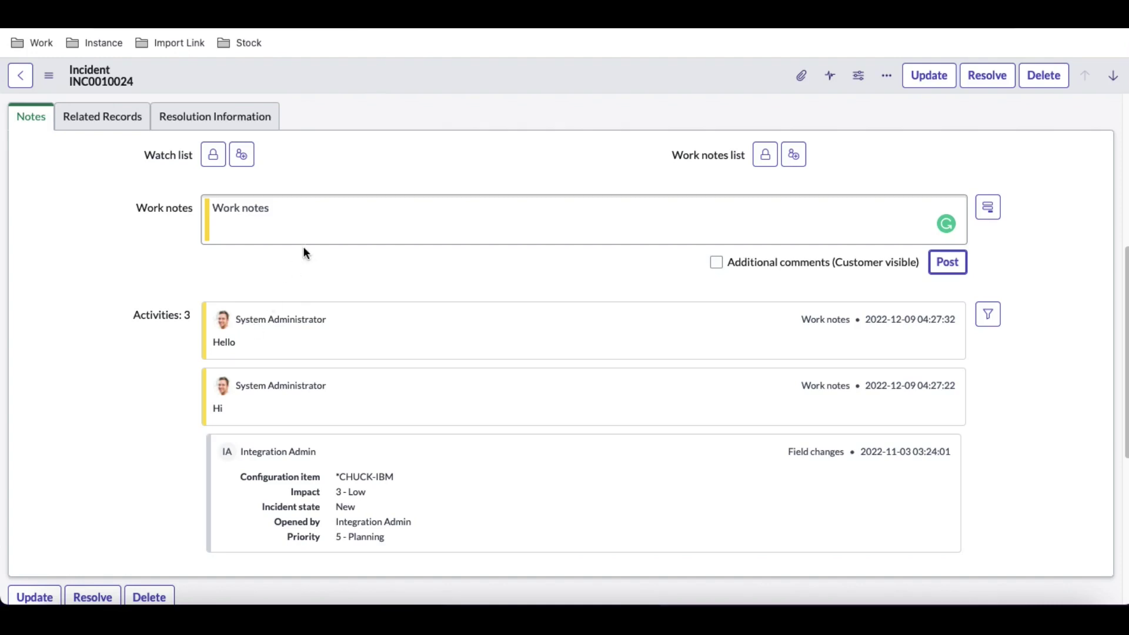
Shorten the incident's short description to "Rest Outbound testng" and save the record.
scroll(303, 245, "up", 4)
left_click(339, 221)
key("BackSpace")
key("BackSpace")
right_click(492, 65)
left_click(503, 76)
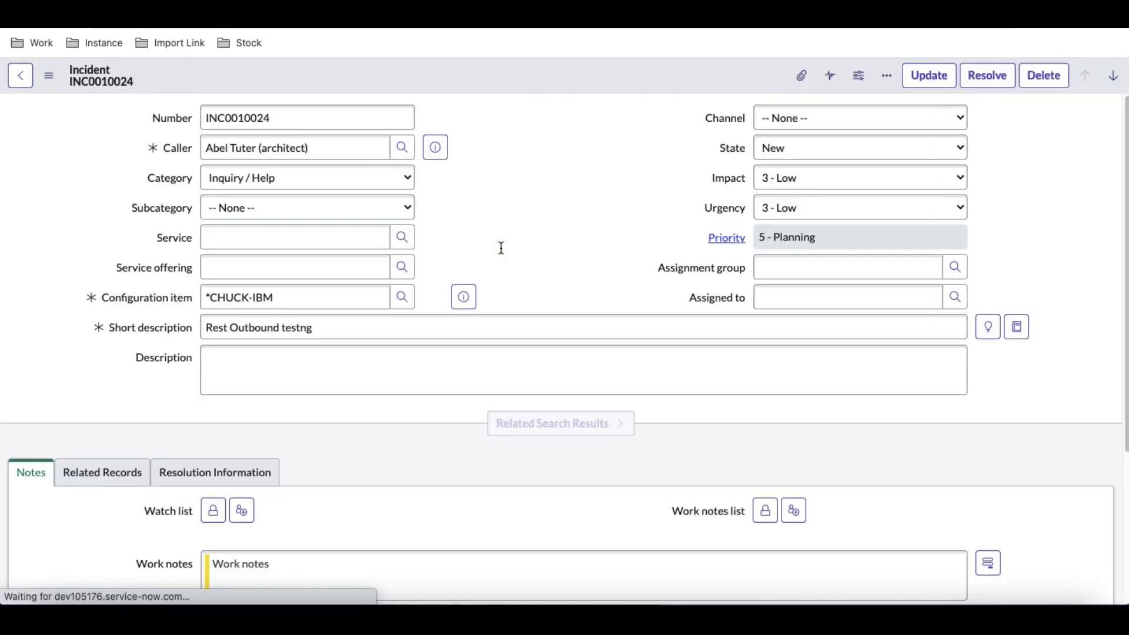
scroll(514, 303, "down", 8)
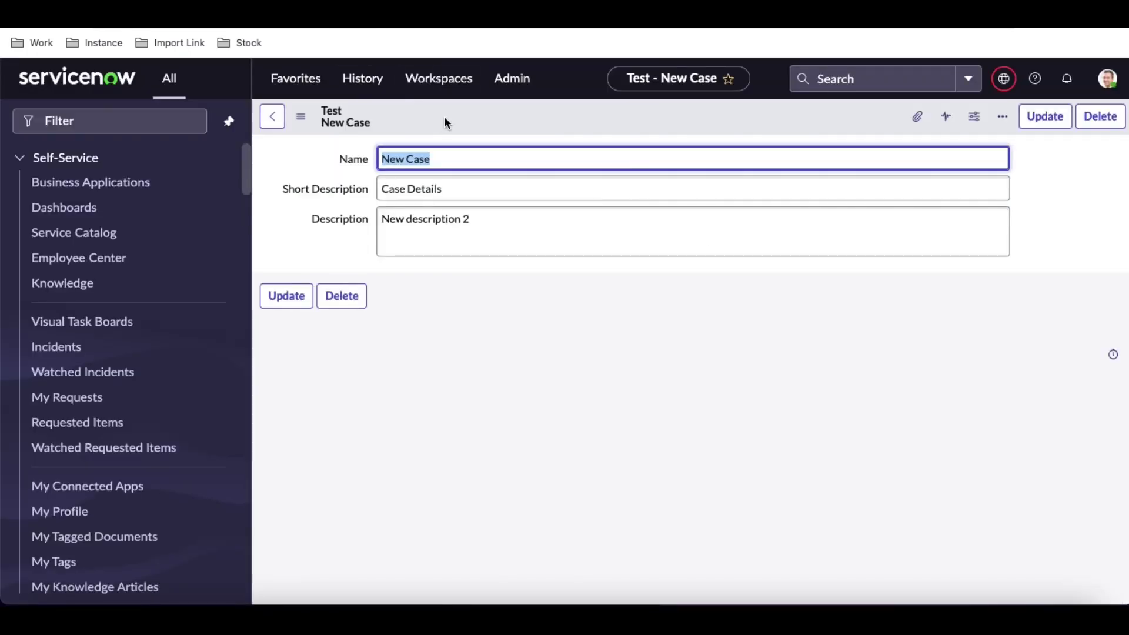
Open the form layout of the Test record New Case and name a new field Manager Approval.
right_click(445, 119)
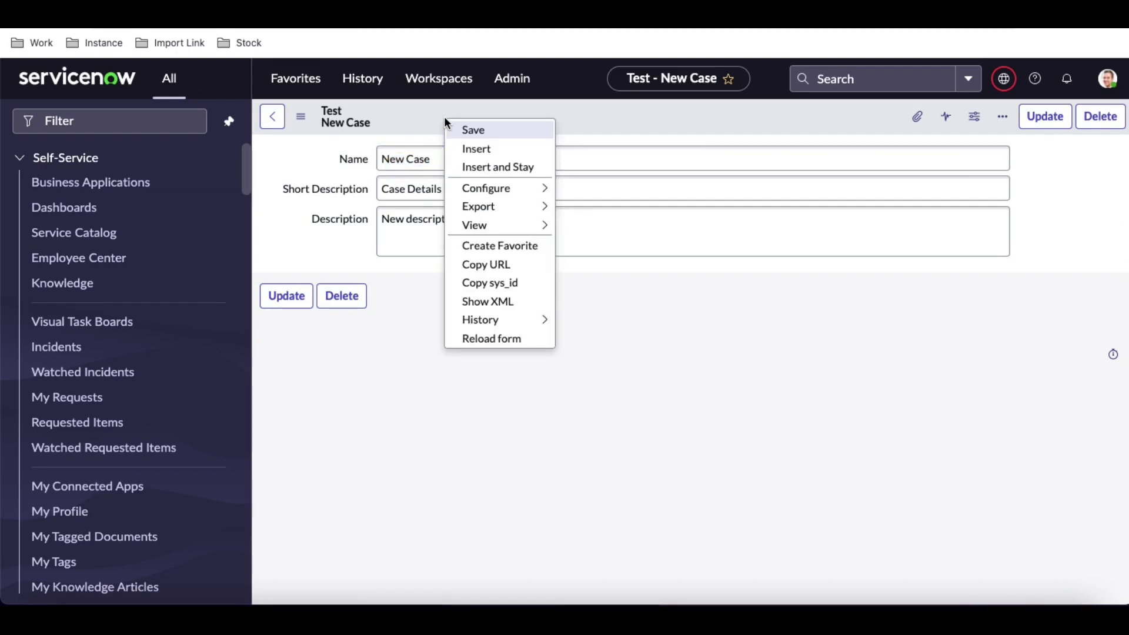
mouse_move(487, 193)
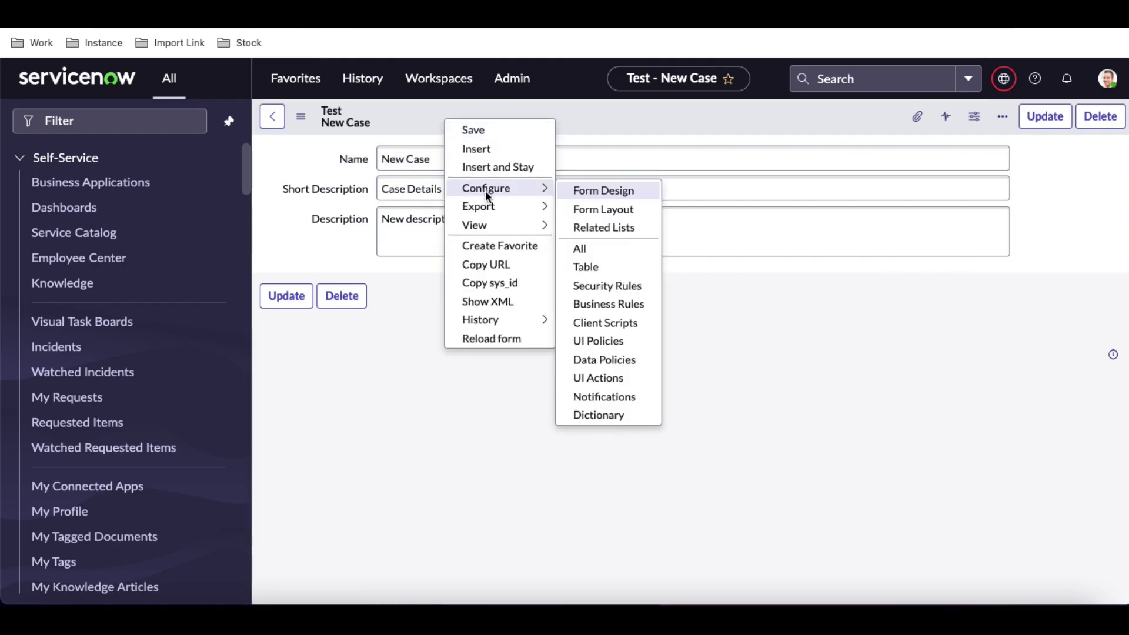
left_click(605, 210)
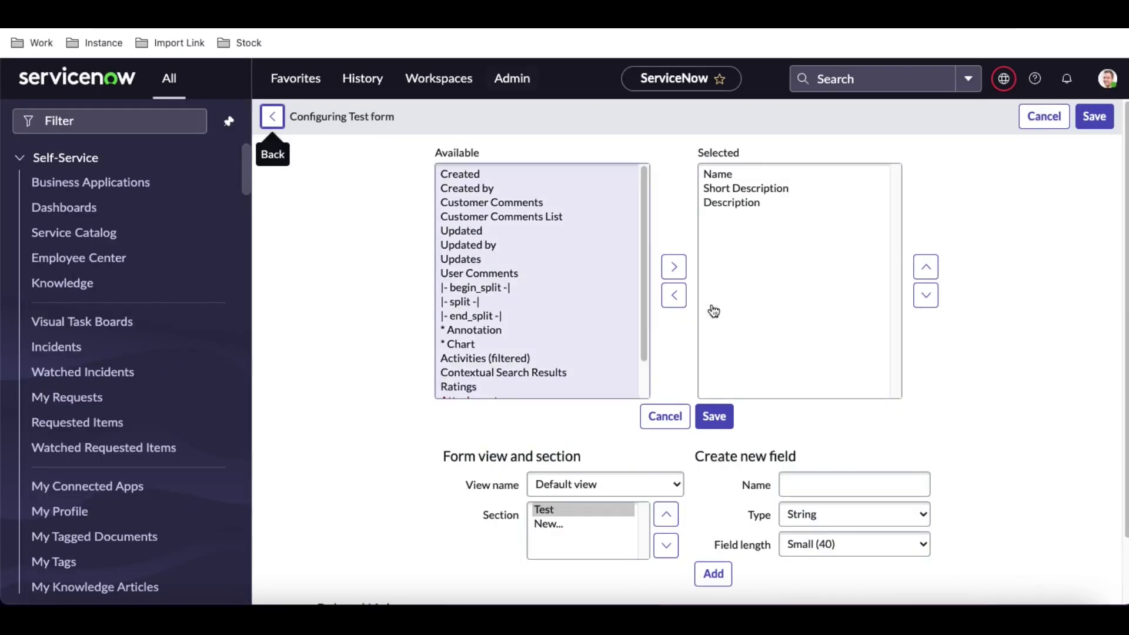
left_click(790, 483)
type("Manager")
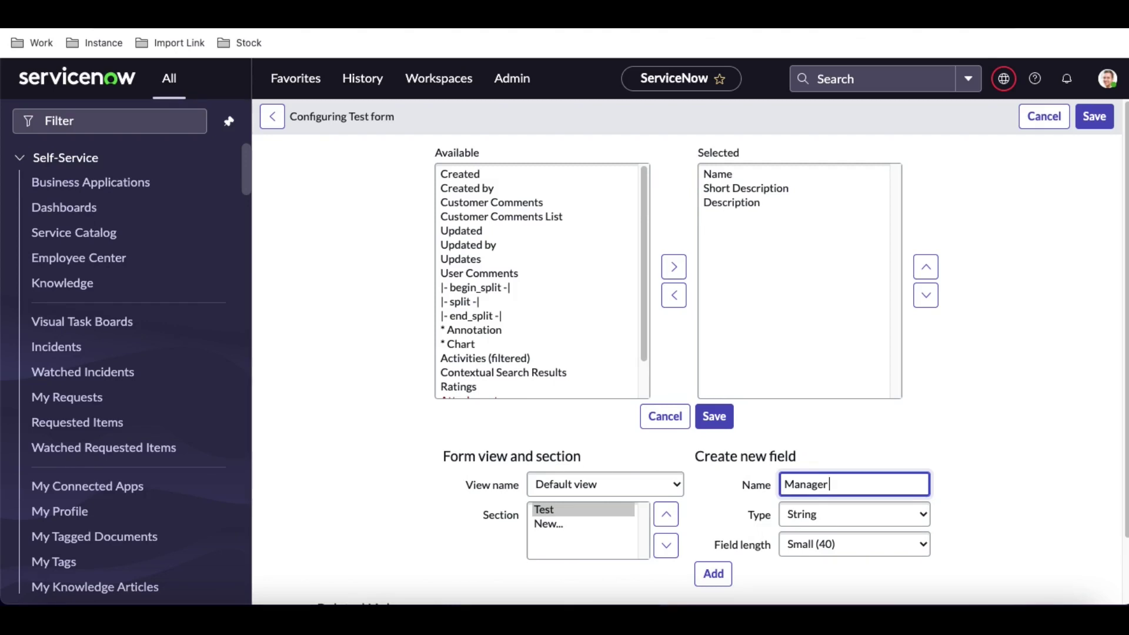
type(" Approval")
Add the new Manager Approval field with type Journal Input and save the form layout.
left_click(841, 517)
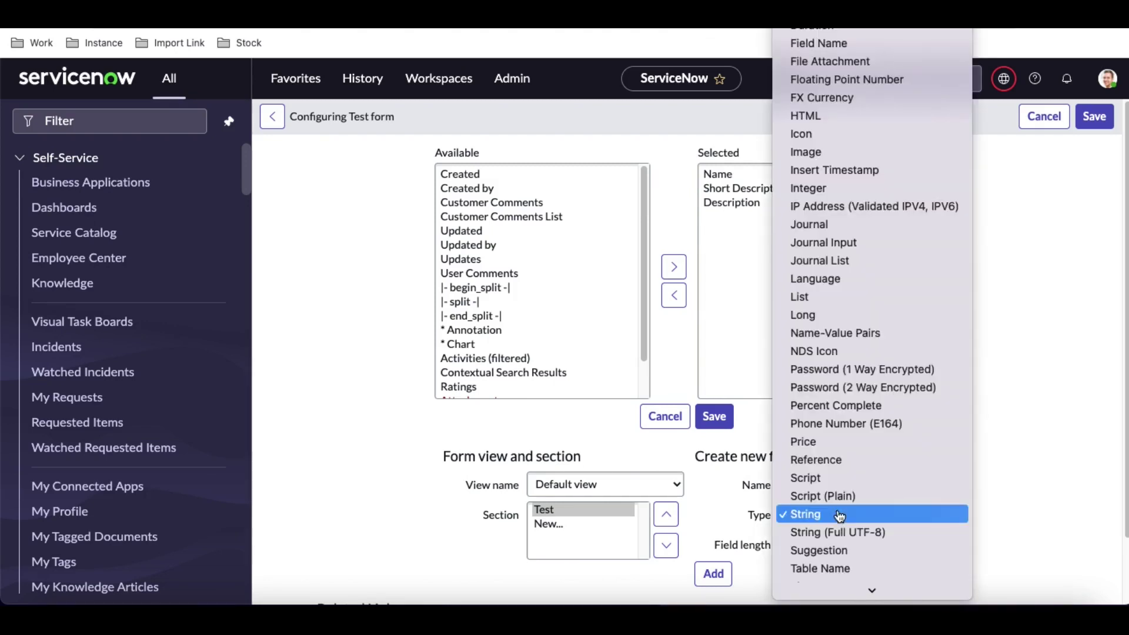
key("l")
key("Up")
key("Up")
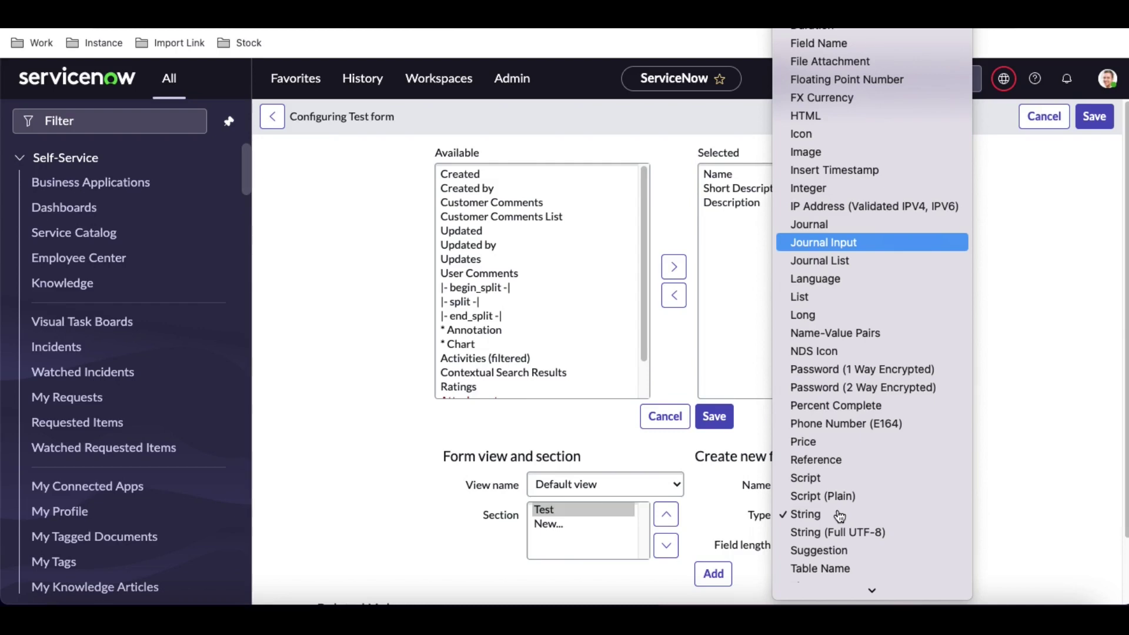
key("Up")
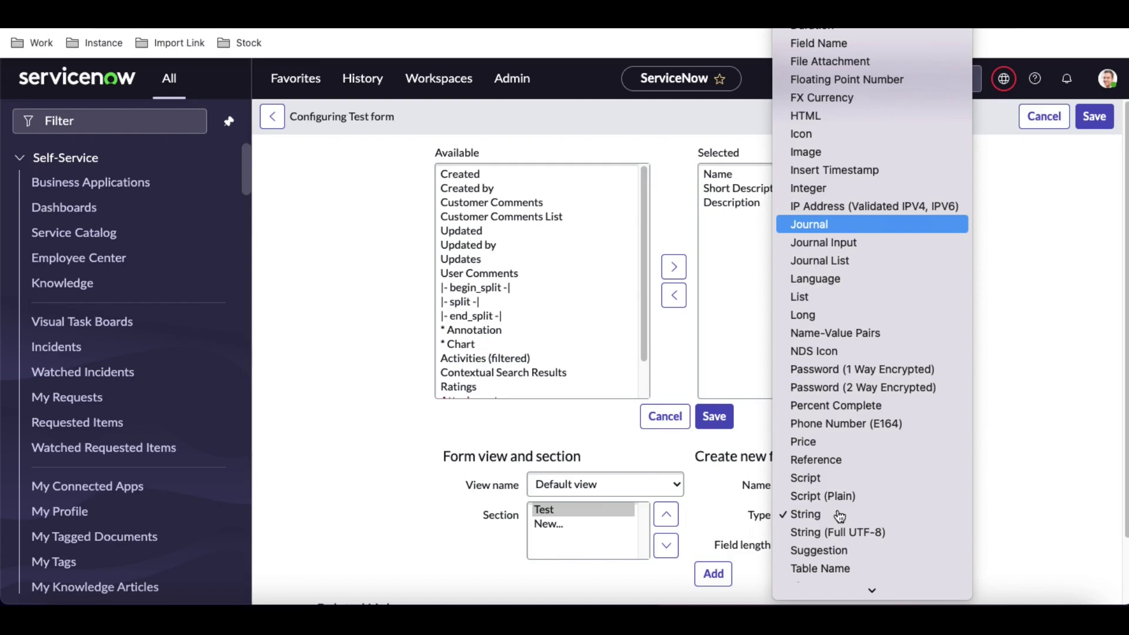
key("Down")
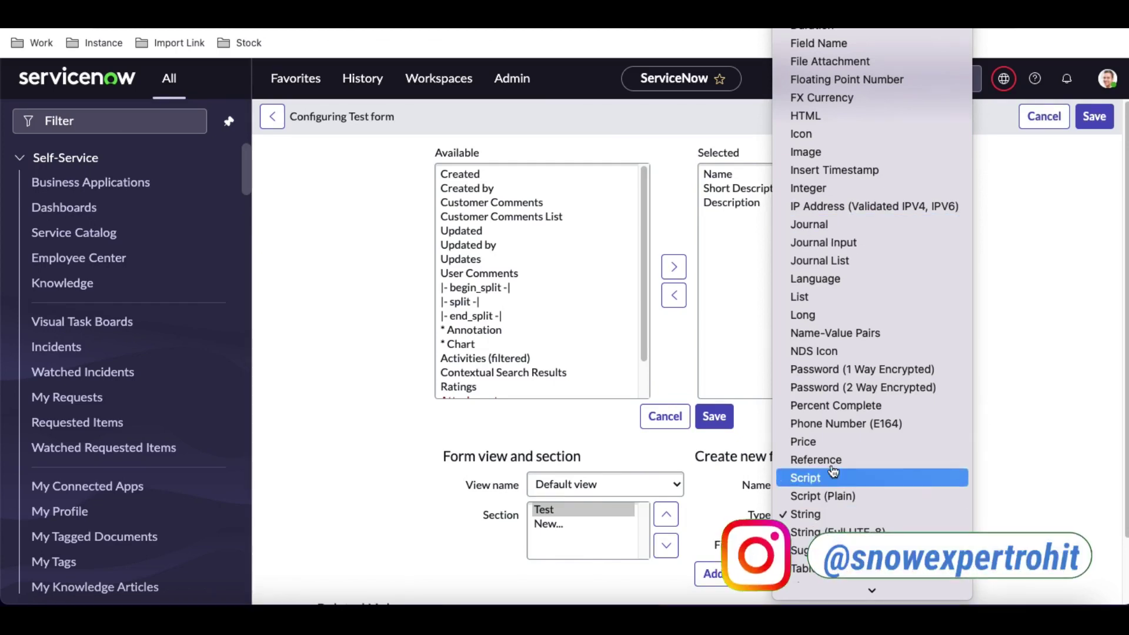
left_click(841, 242)
scroll(1050, 410, "down", 1)
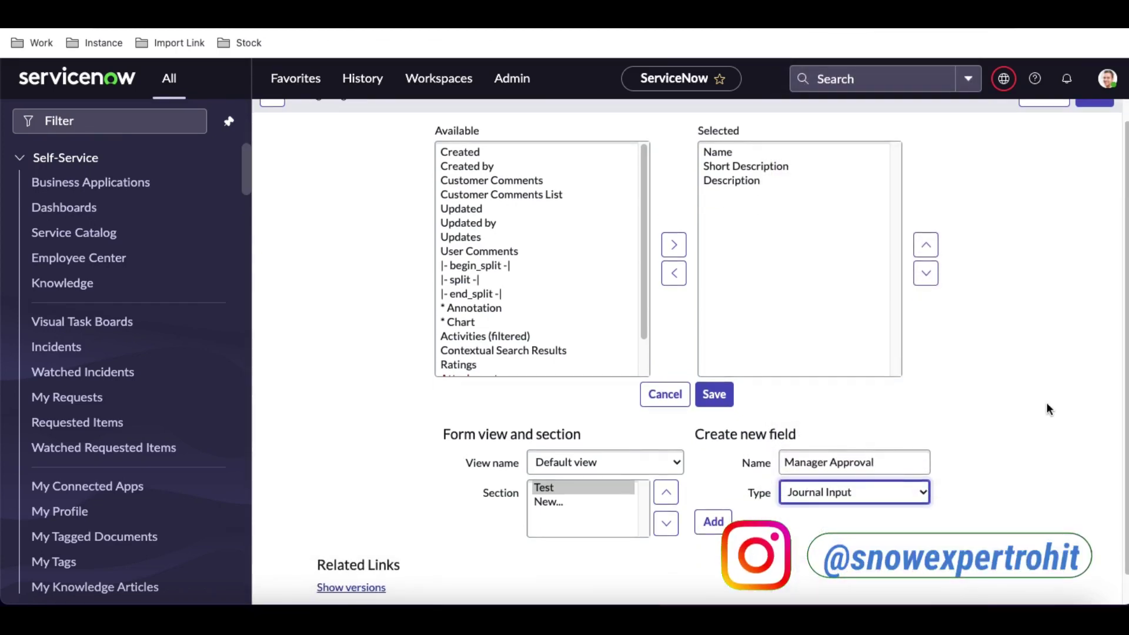
left_click(714, 522)
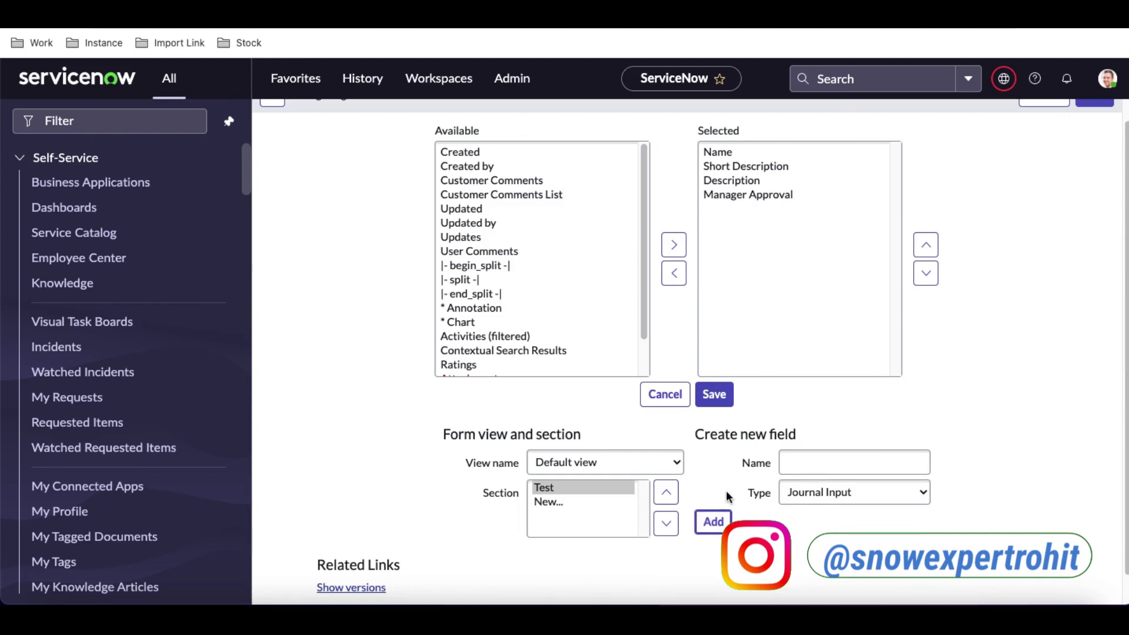
left_click(718, 400)
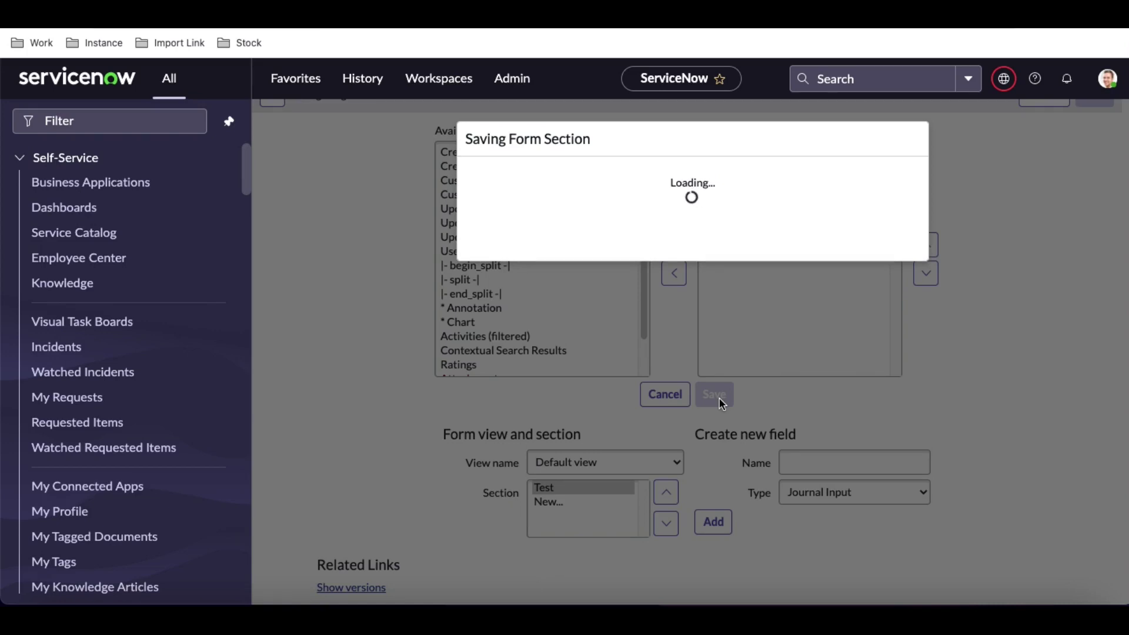
left_click(889, 264)
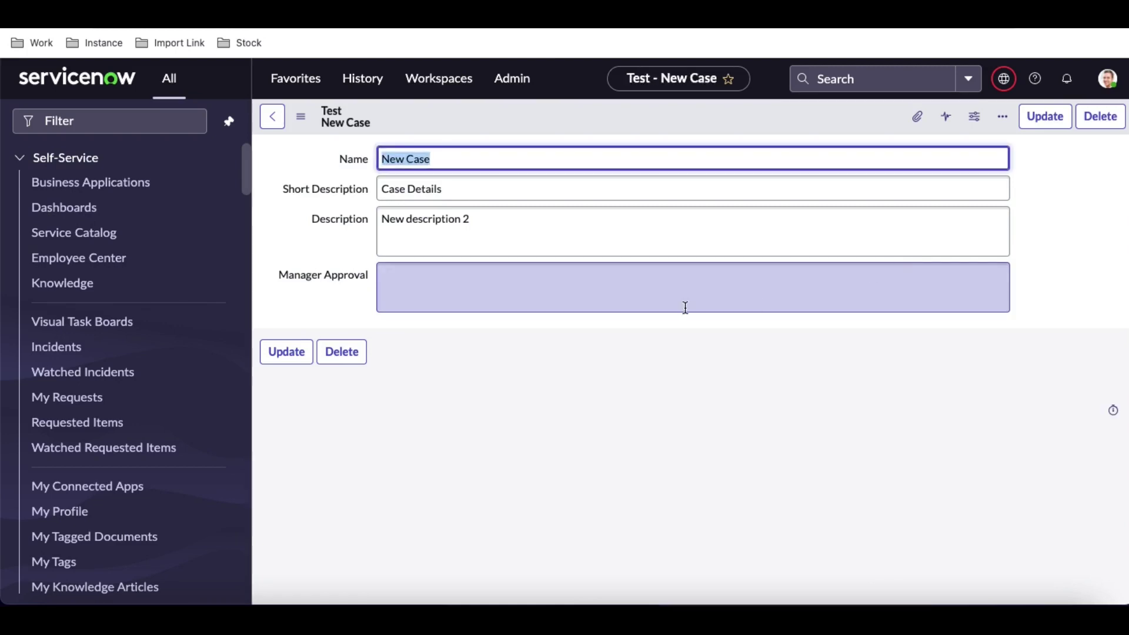
Enter "Hi" in the Manager Approval field of the New Case record and save it.
left_click(649, 287)
type("Hi")
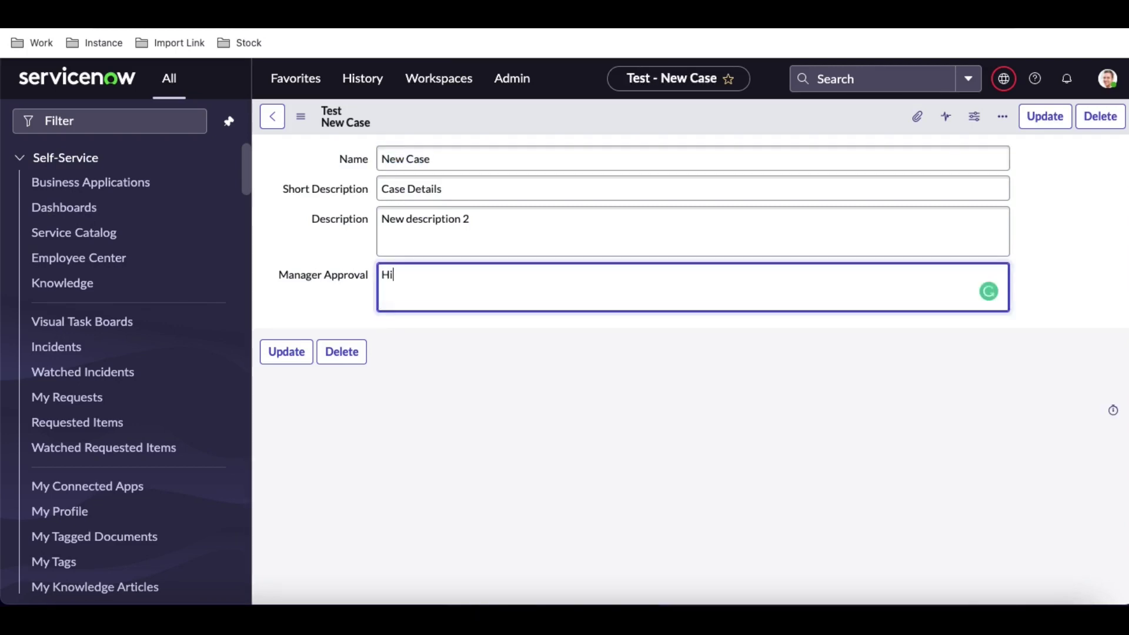
right_click(663, 127)
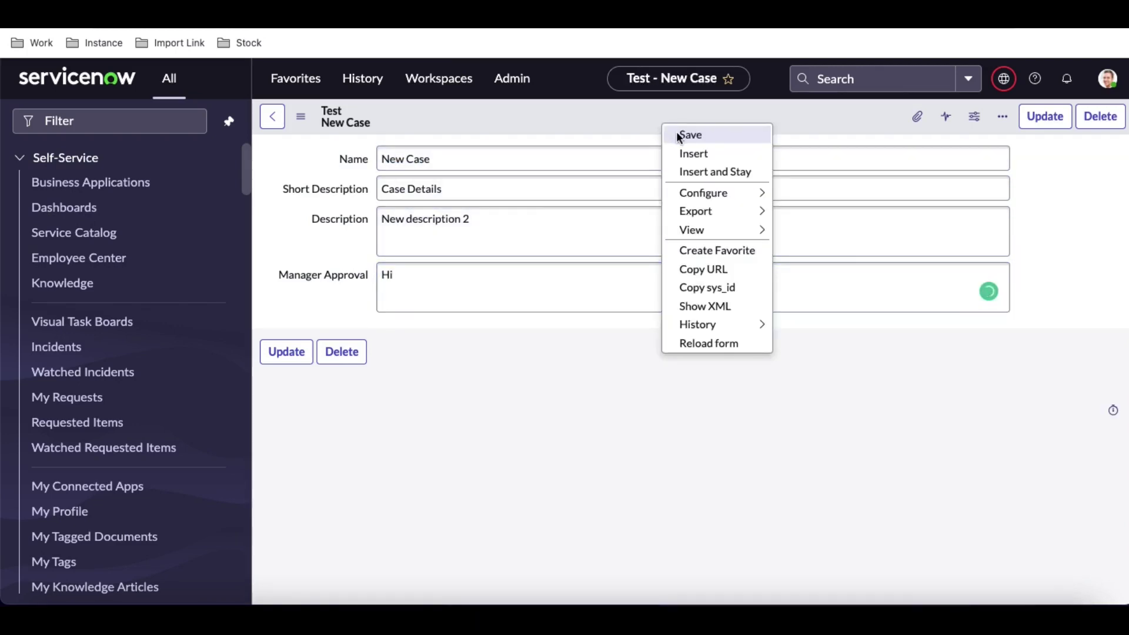
left_click(679, 135)
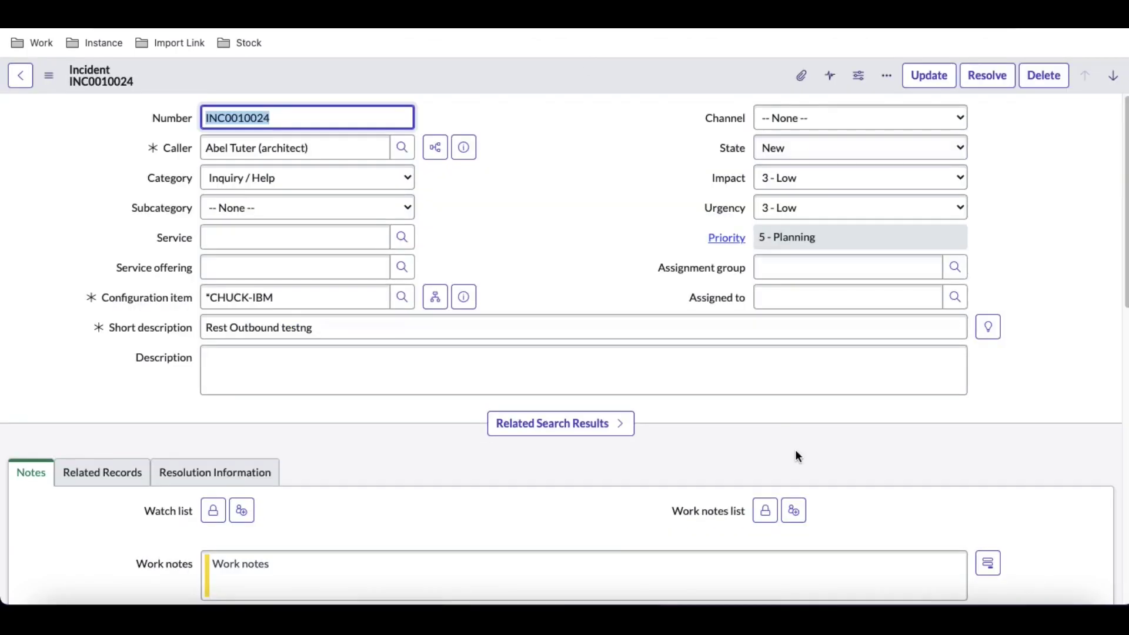
scroll(795, 449, "down", 2)
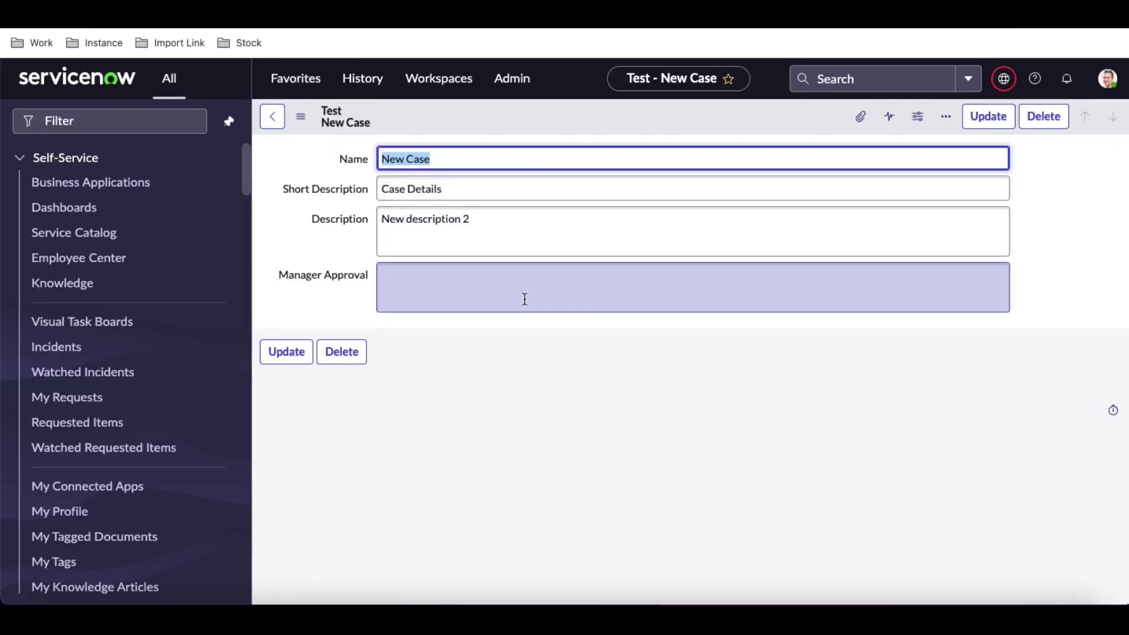
Add Activities (filtered) to the Test form's selected fields and save the layout.
right_click(557, 122)
mouse_move(595, 187)
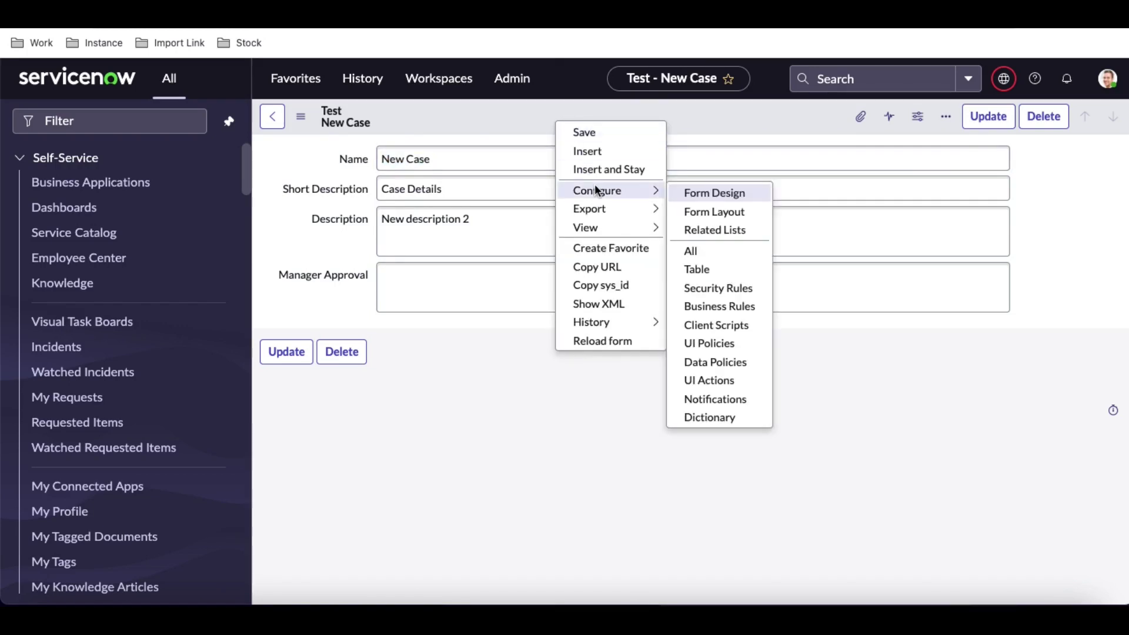
left_click(726, 211)
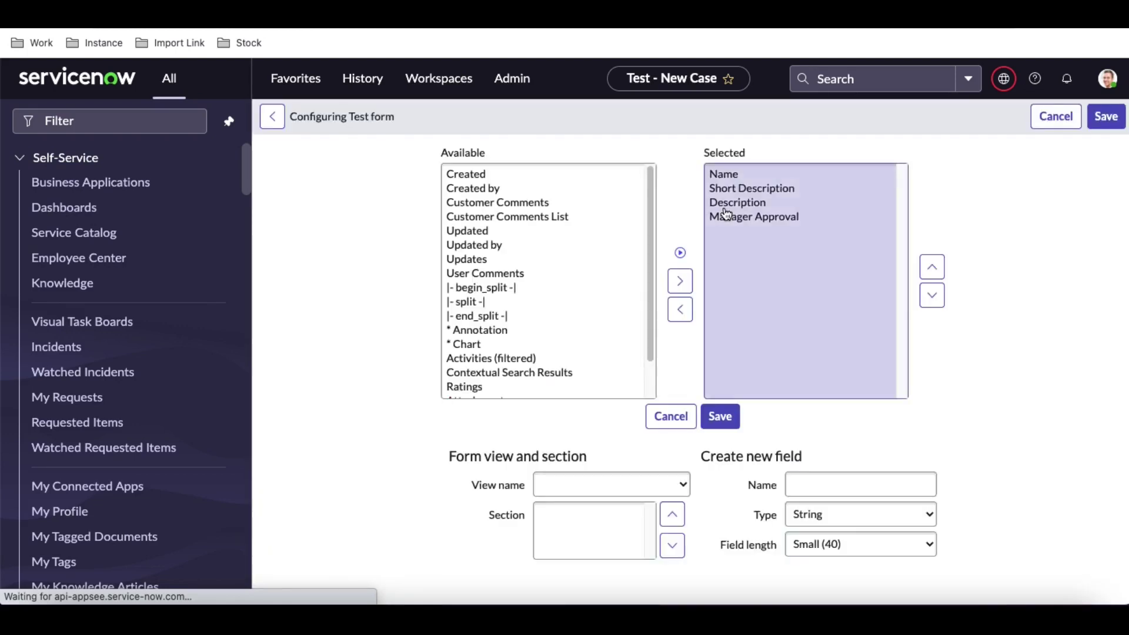
scroll(549, 363, "down", 2)
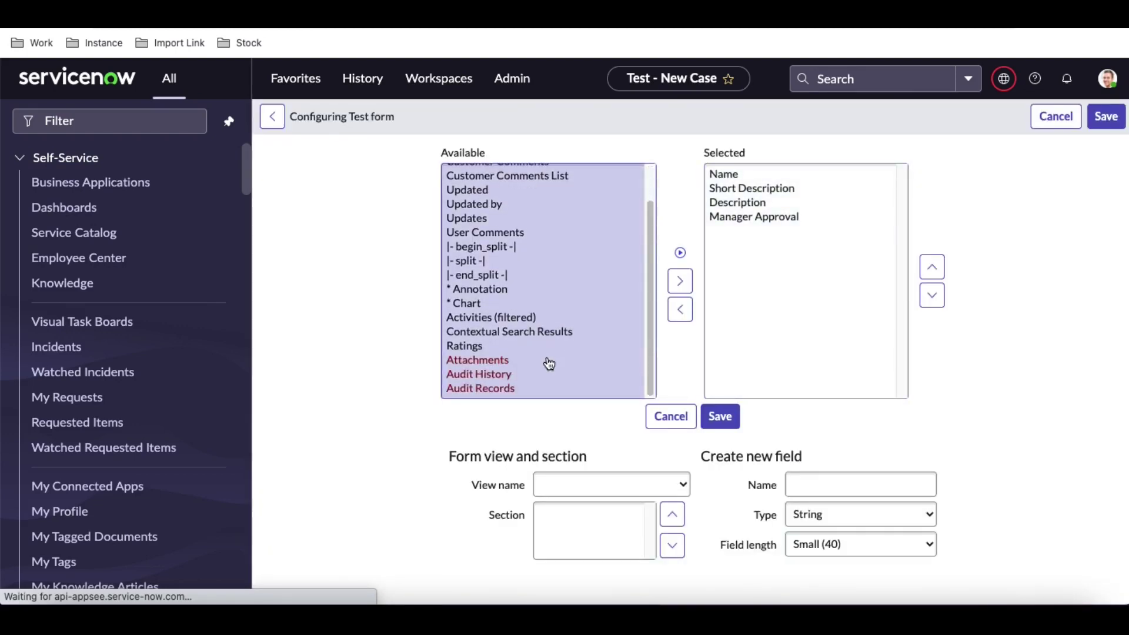
left_click(496, 318)
left_click(680, 281)
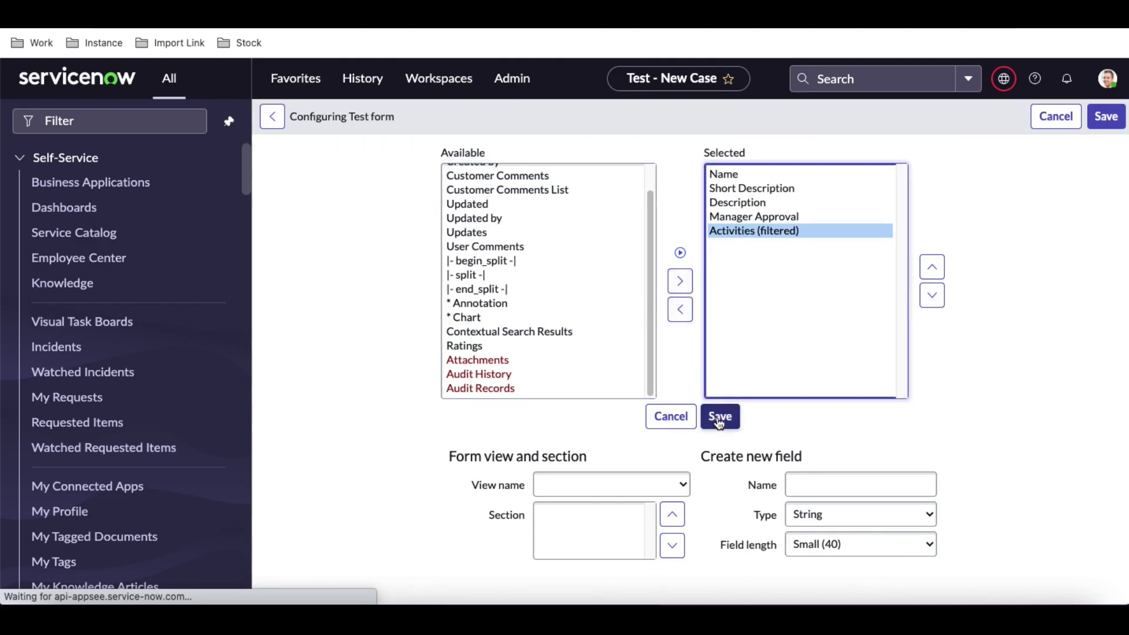
double_click(771, 232)
left_click(682, 282)
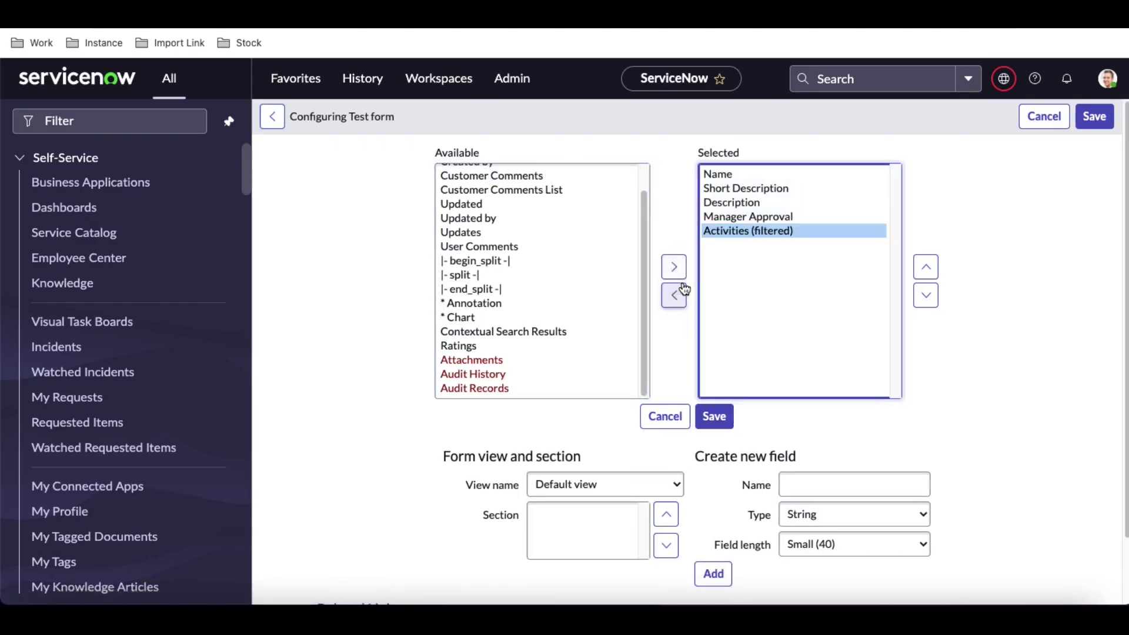
left_click(706, 417)
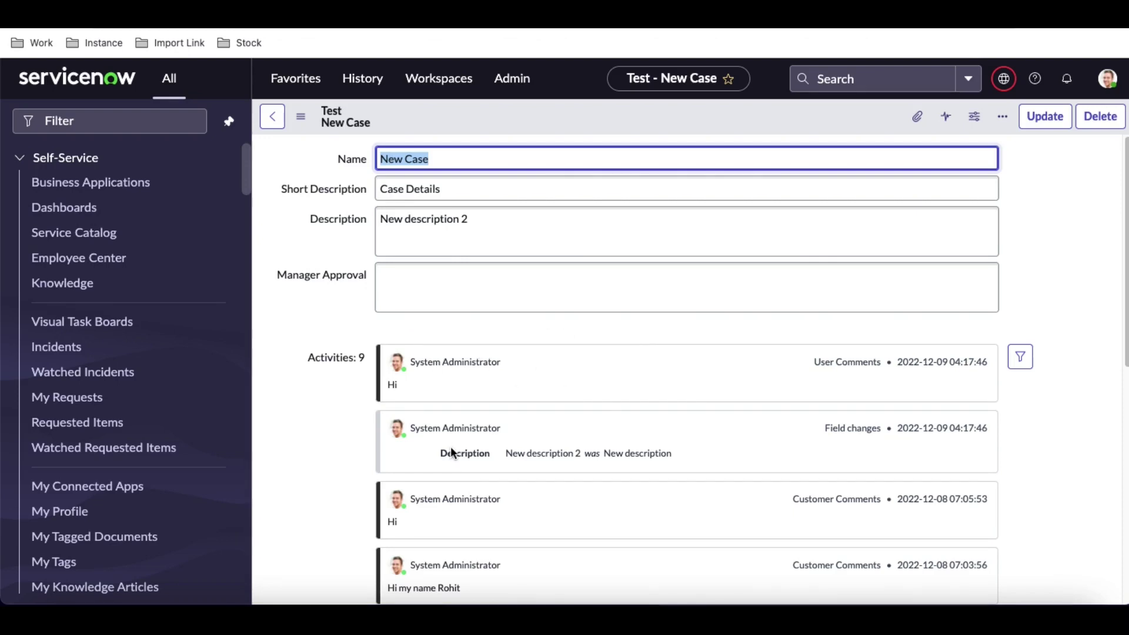
Enter "Hello" in the Manager Approval field of the New Case record and save it.
scroll(450, 446, "down", 10)
scroll(451, 446, "up", 10)
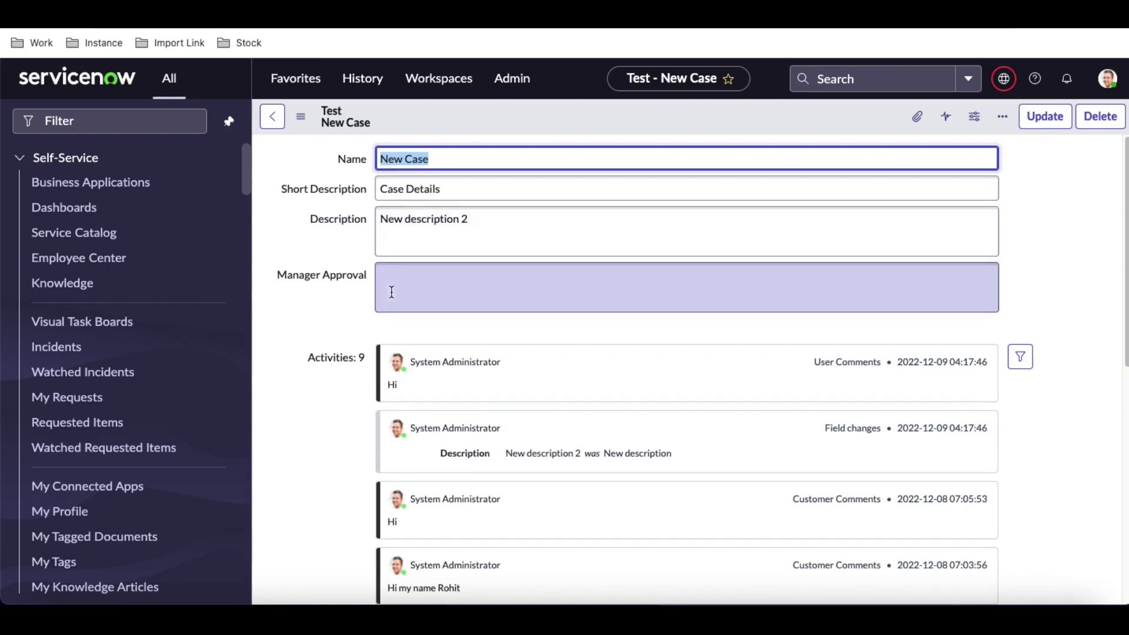
left_click(418, 288)
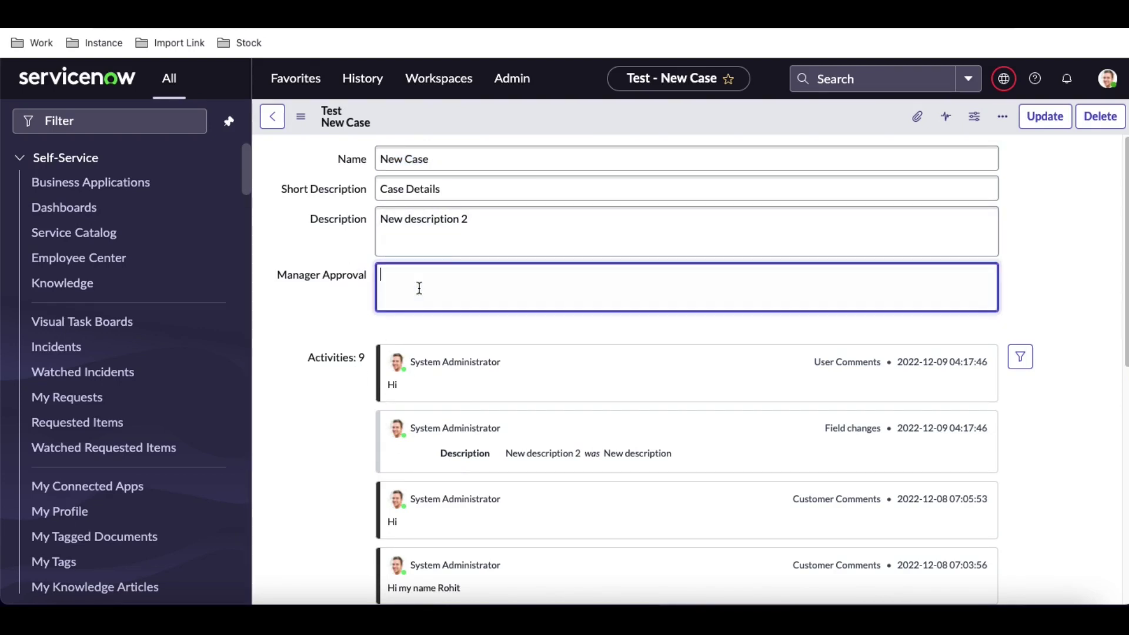
type("Hello")
right_click(545, 120)
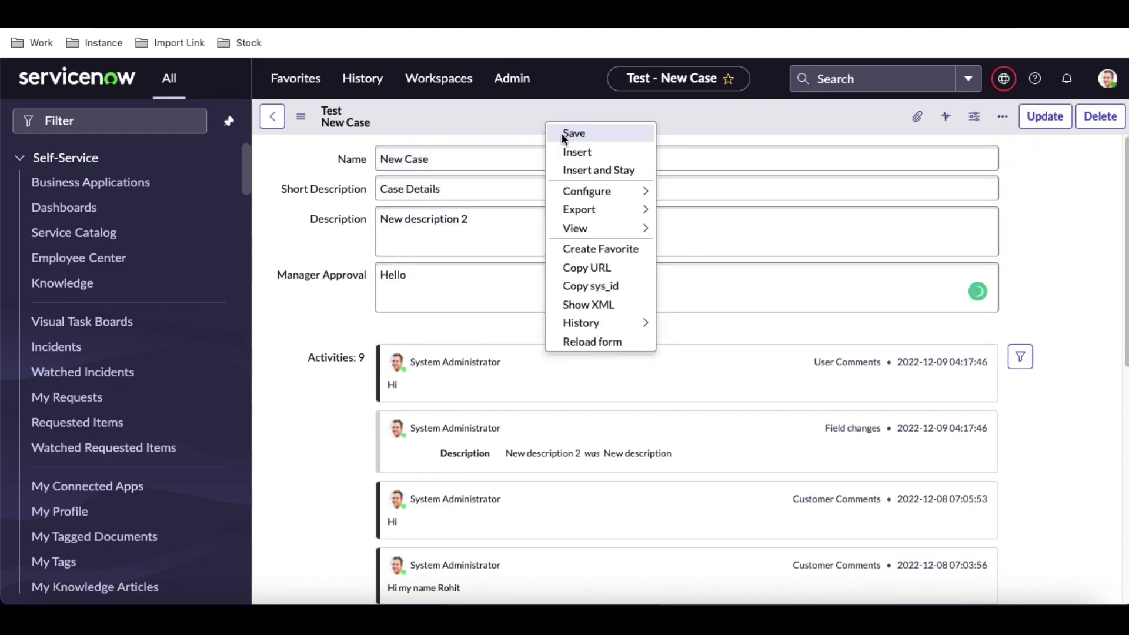
left_click(562, 132)
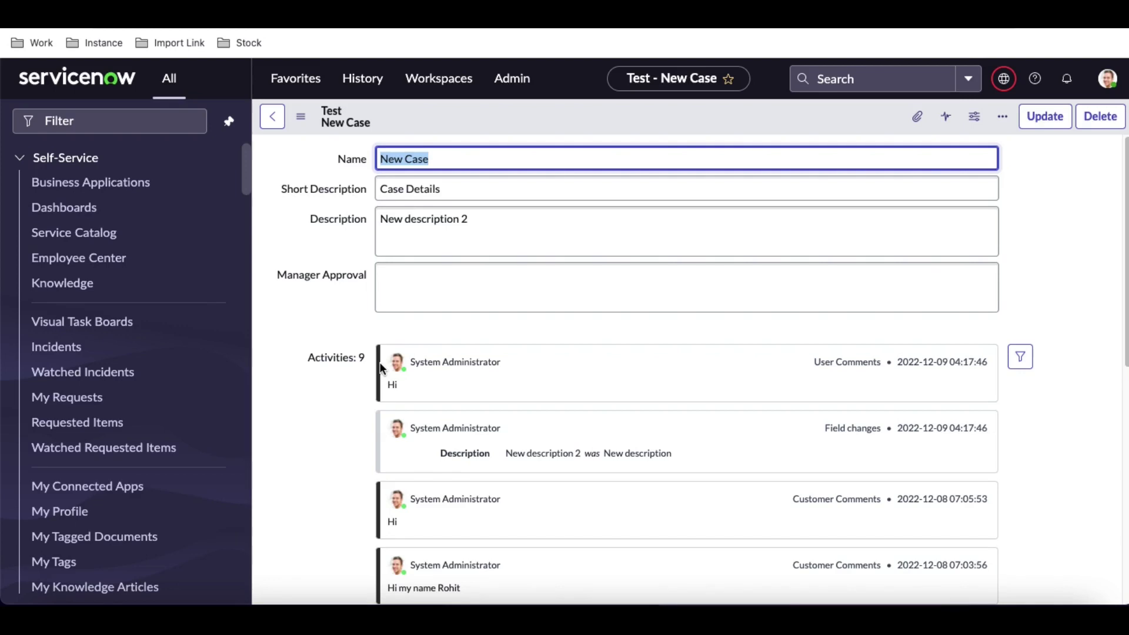
Add Manager Approval to the selected fields of the New Case record's activity stream and save the configuration.
left_click(1020, 357)
scroll(1019, 366, "down", 3)
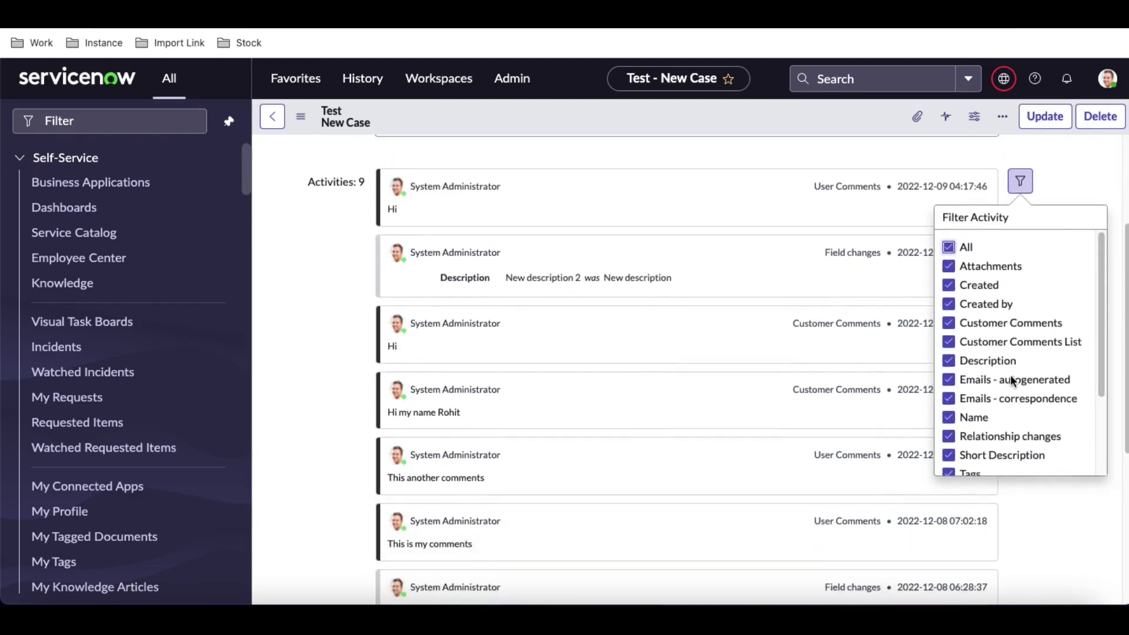
scroll(991, 461, "down", 2)
left_click(999, 465)
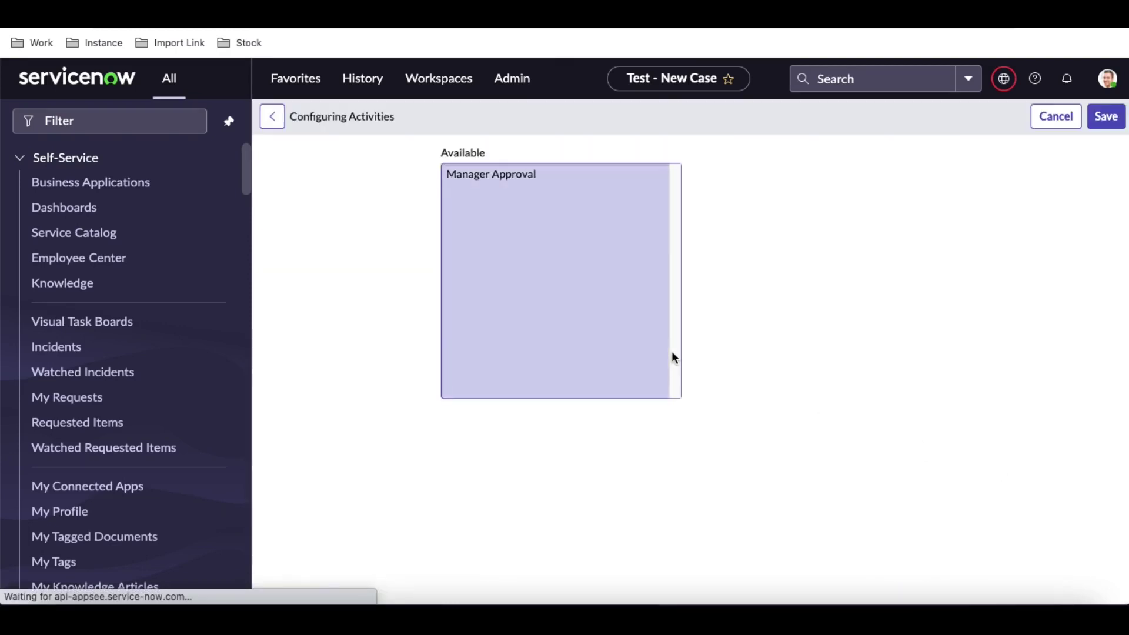
left_click(524, 175)
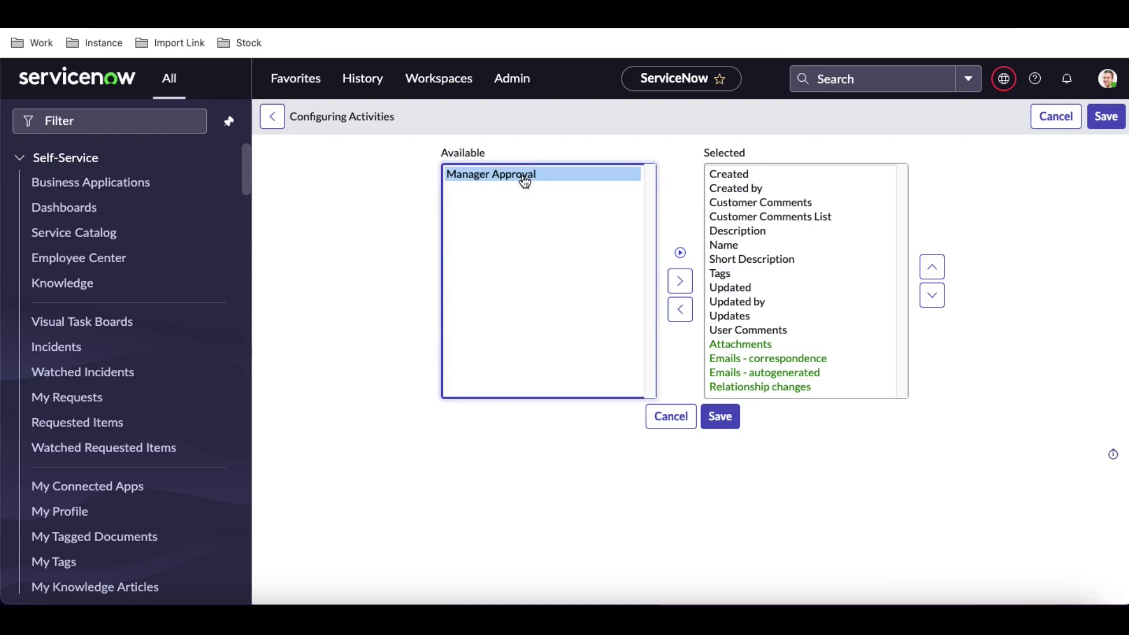
left_click(686, 288)
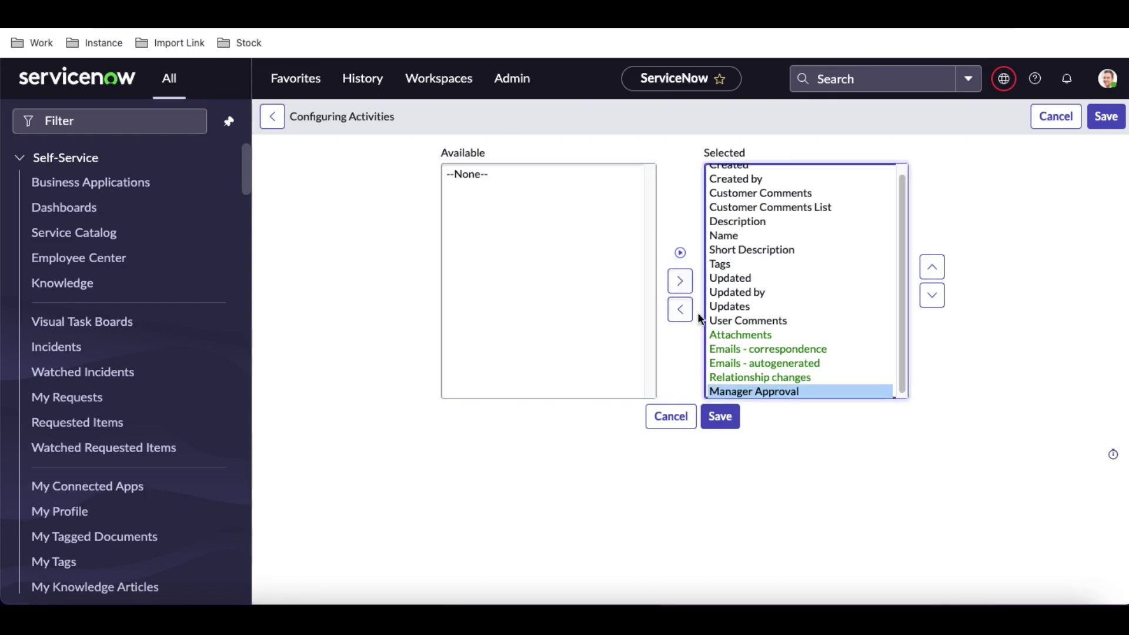
left_click(719, 426)
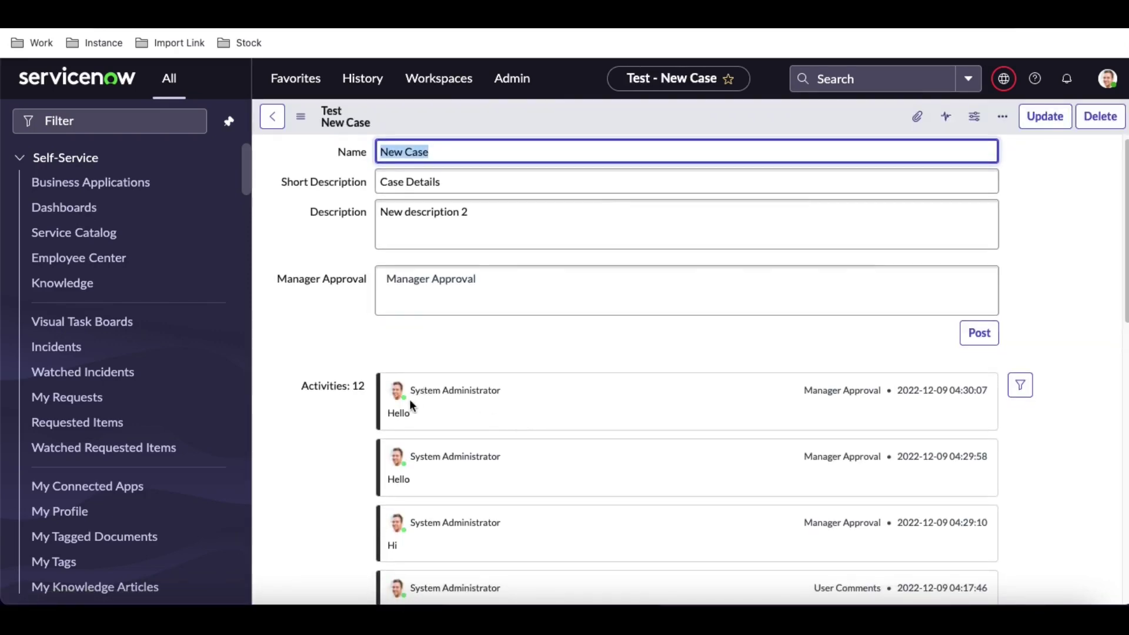
Change the record's Description to "New description" and save it to log the field change.
scroll(397, 532, "down", 1)
scroll(398, 531, "up", 1)
left_click(506, 218)
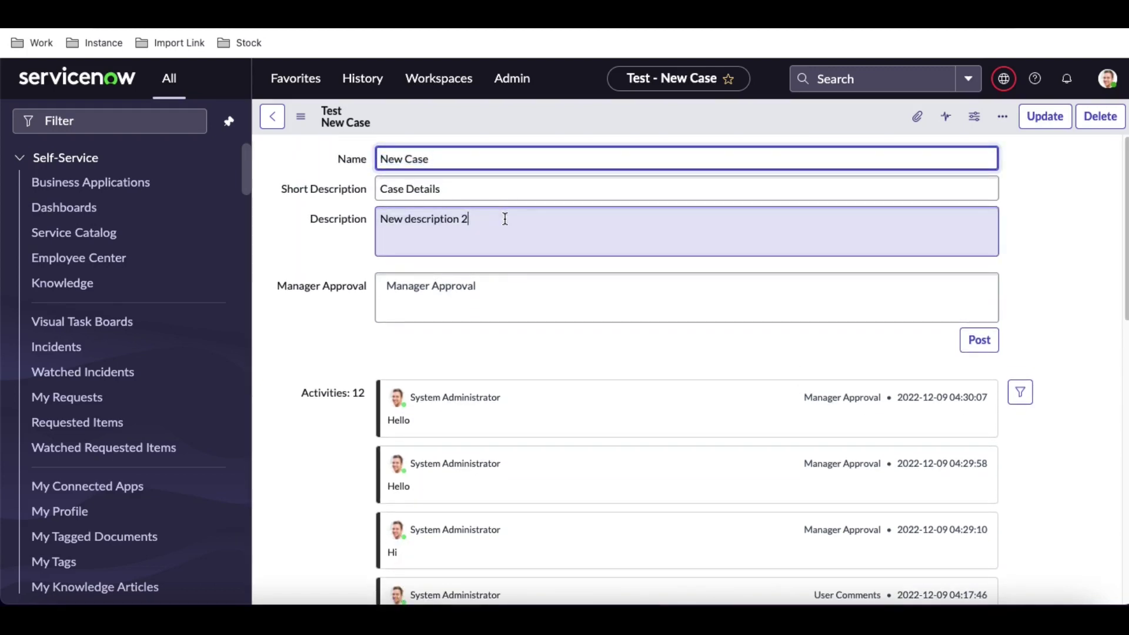
key("BackSpace")
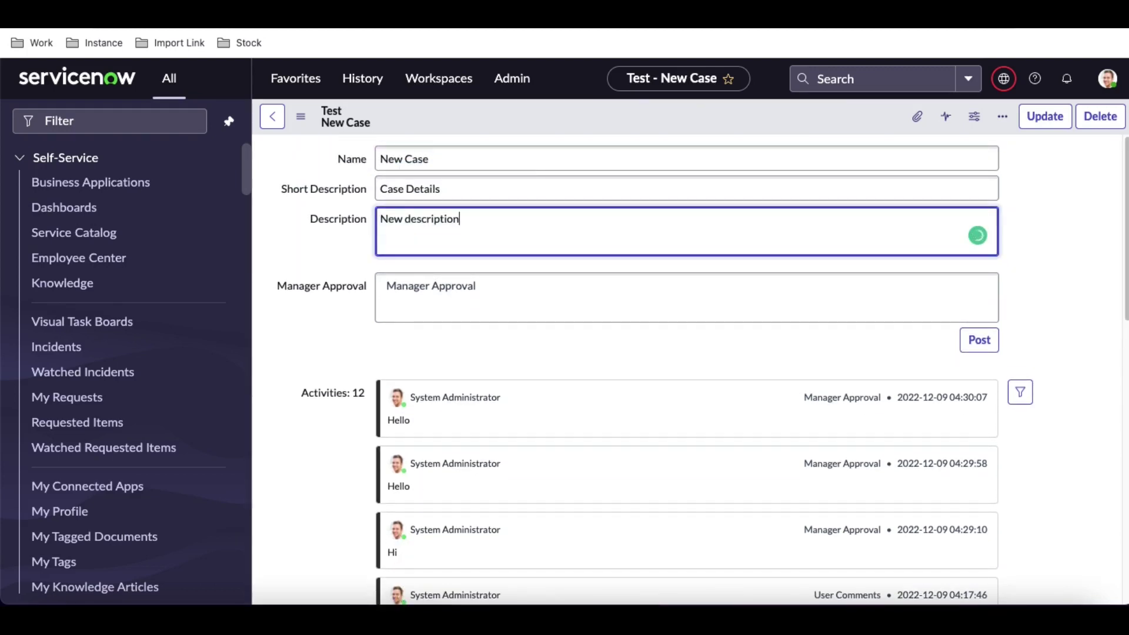
right_click(551, 116)
left_click(580, 129)
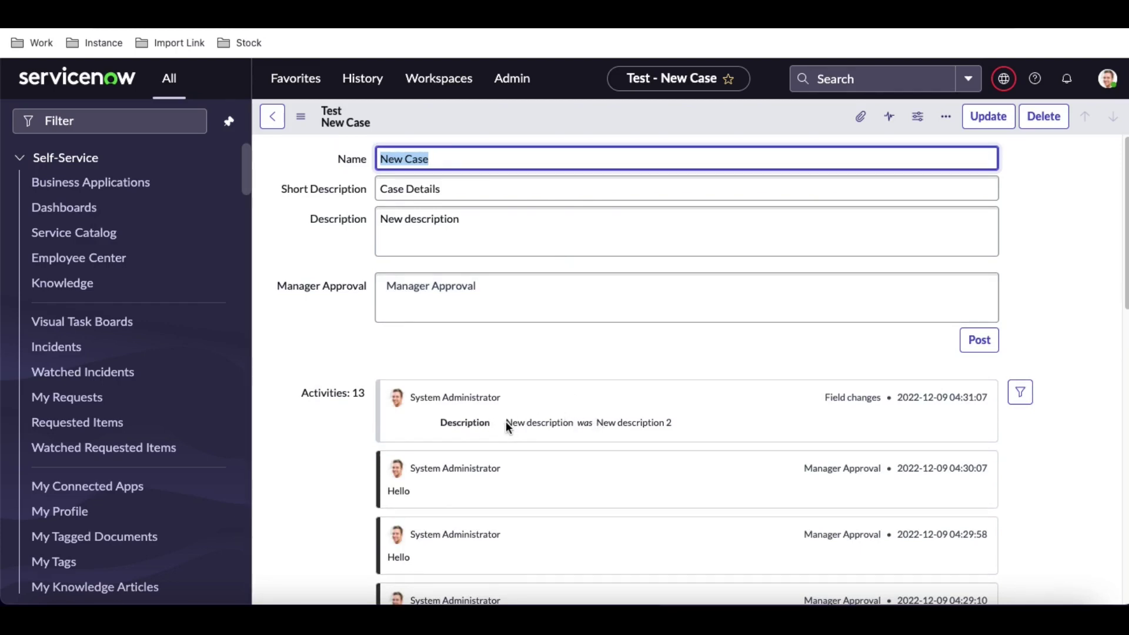
left_click_drag(506, 422, 525, 427)
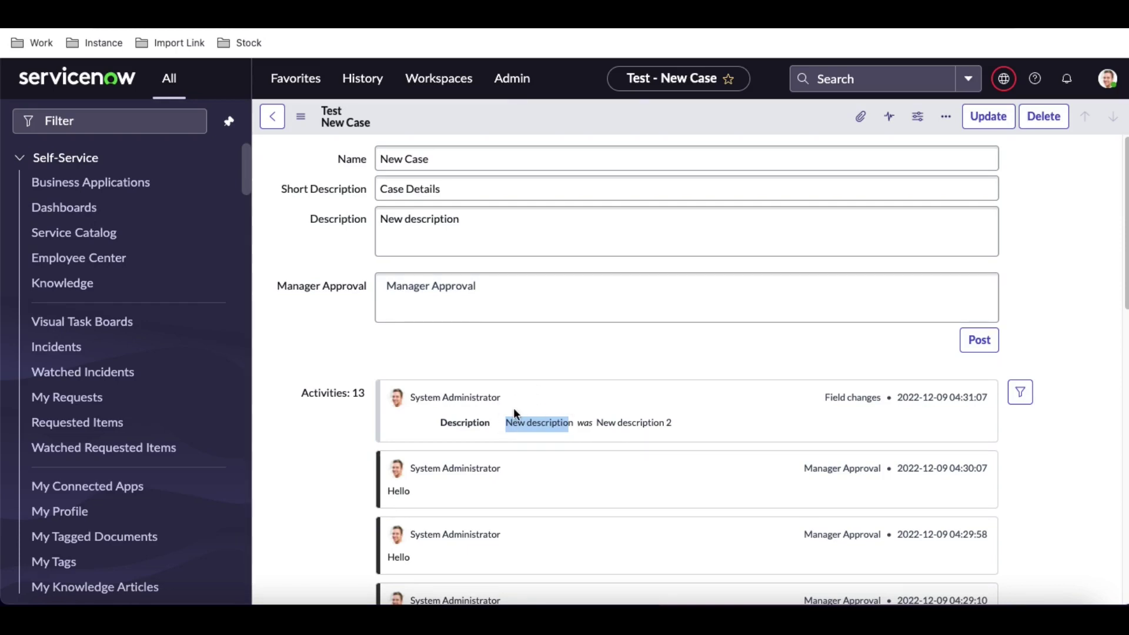
Rename the record "New Case 1" and save it.
left_click(461, 160)
type("1")
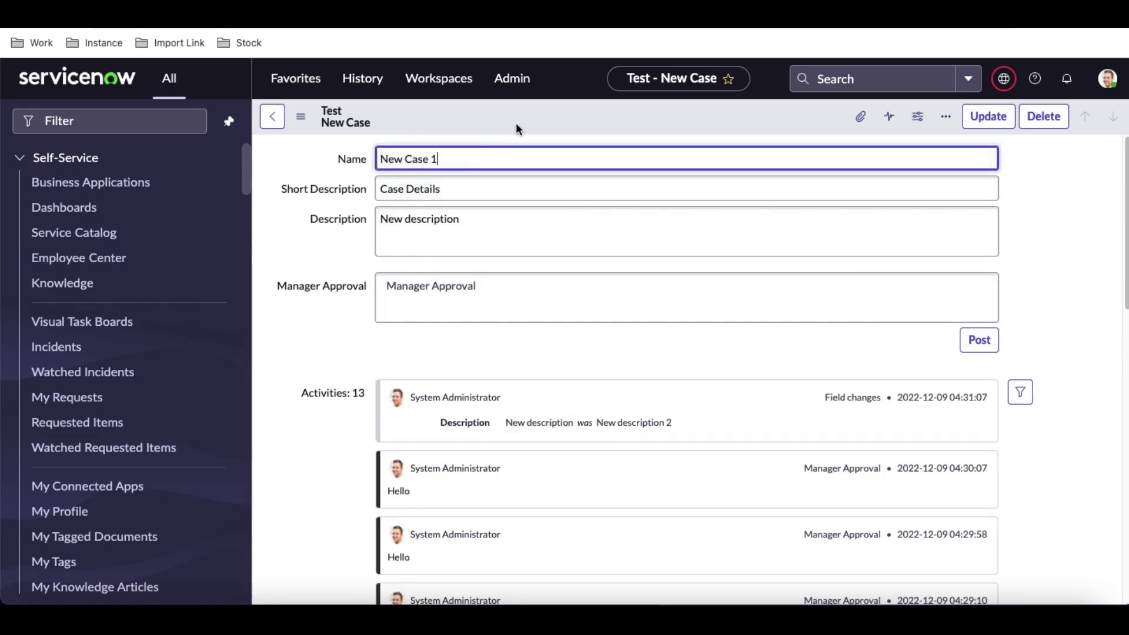
right_click(540, 115)
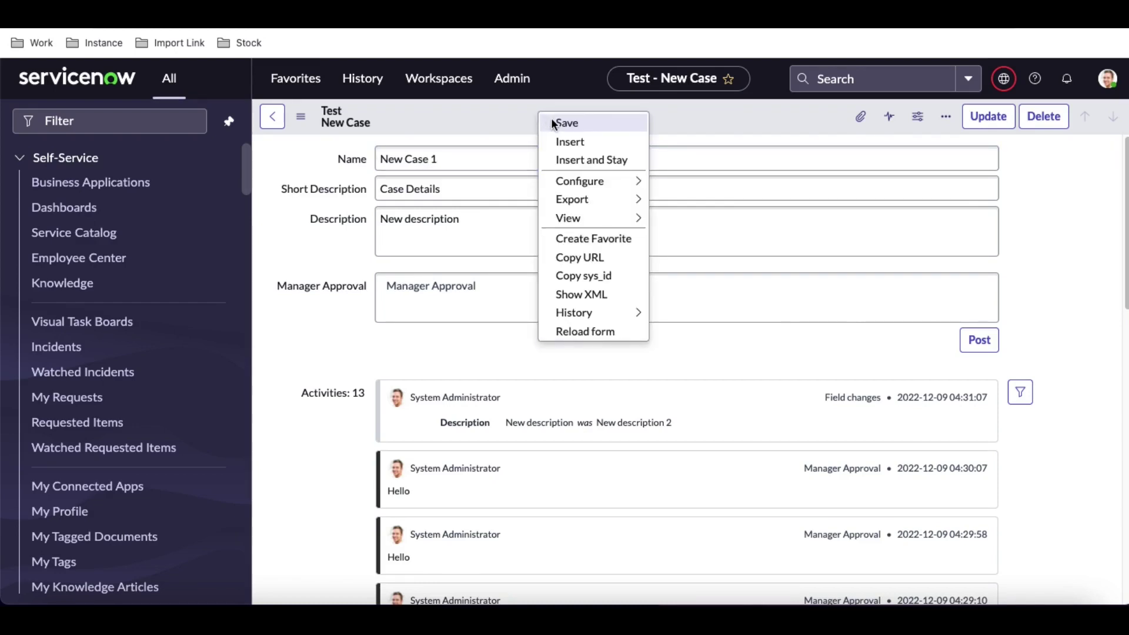
left_click(566, 123)
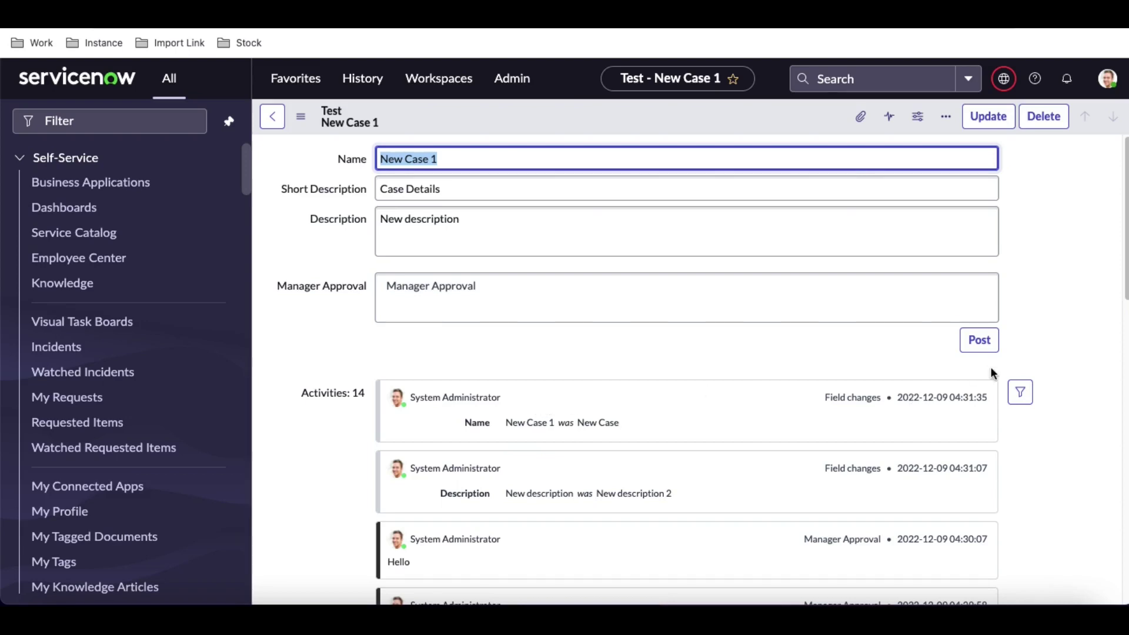
Remove Name from the activity stream's selected fields and save the configuration.
left_click(1020, 392)
scroll(1001, 471, "down", 2)
scroll(1001, 471, "down", 4)
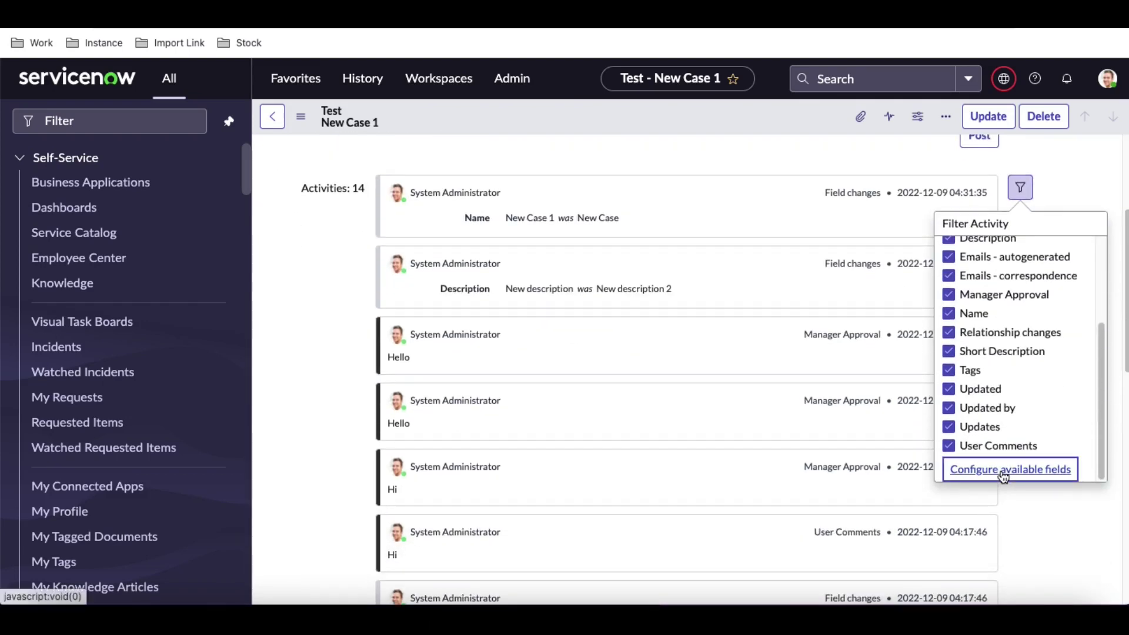
left_click(1004, 474)
scroll(796, 310, "down", 1)
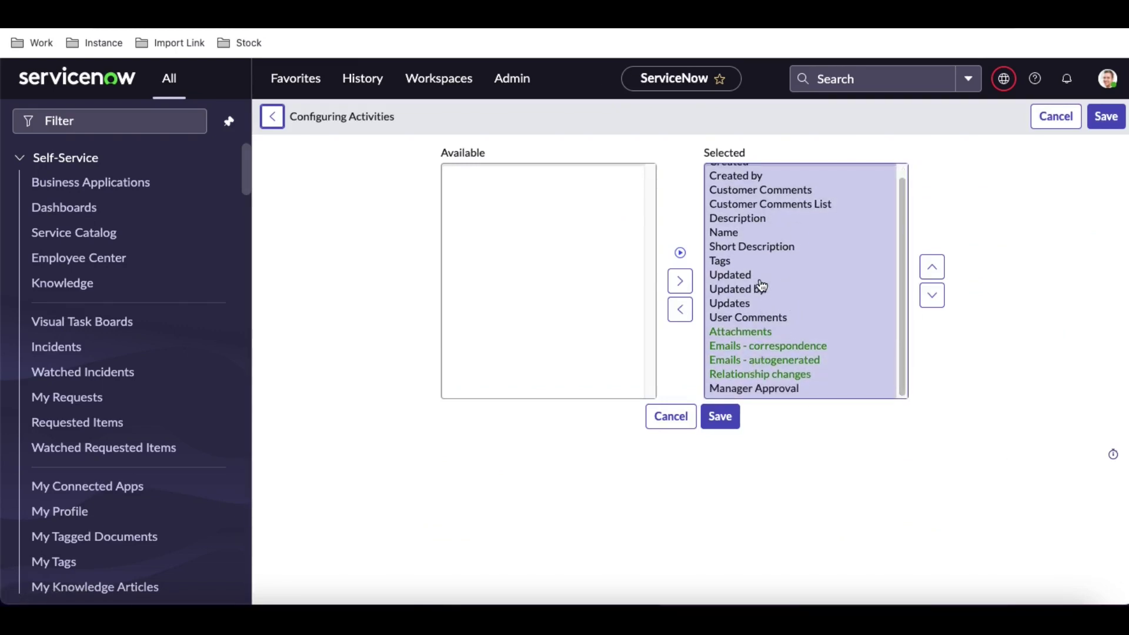
left_click(681, 310)
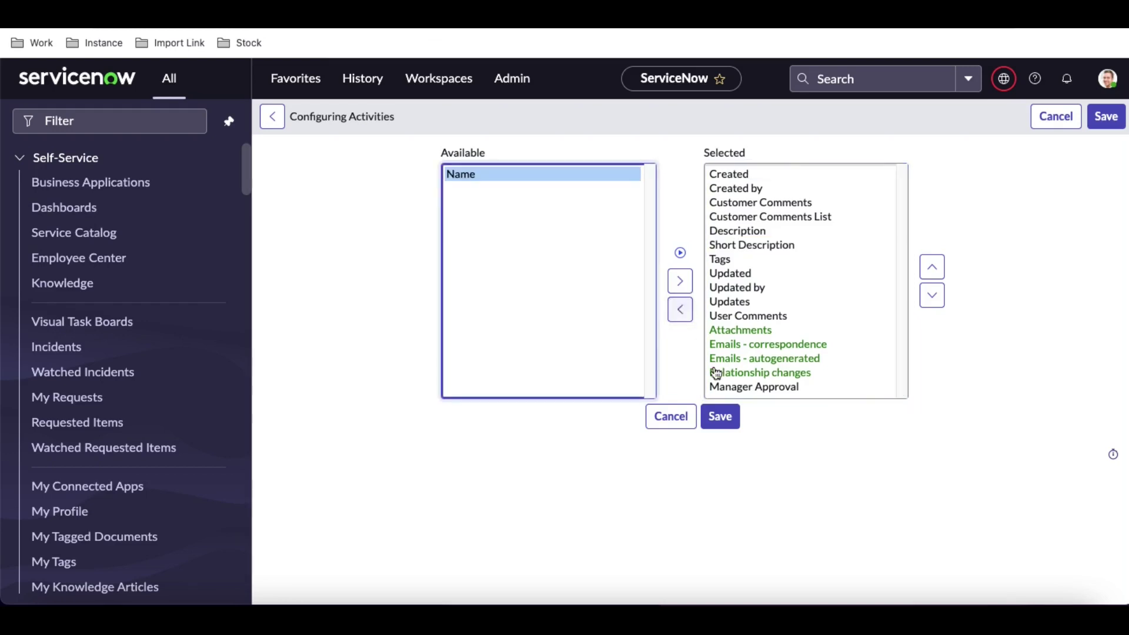
left_click(719, 419)
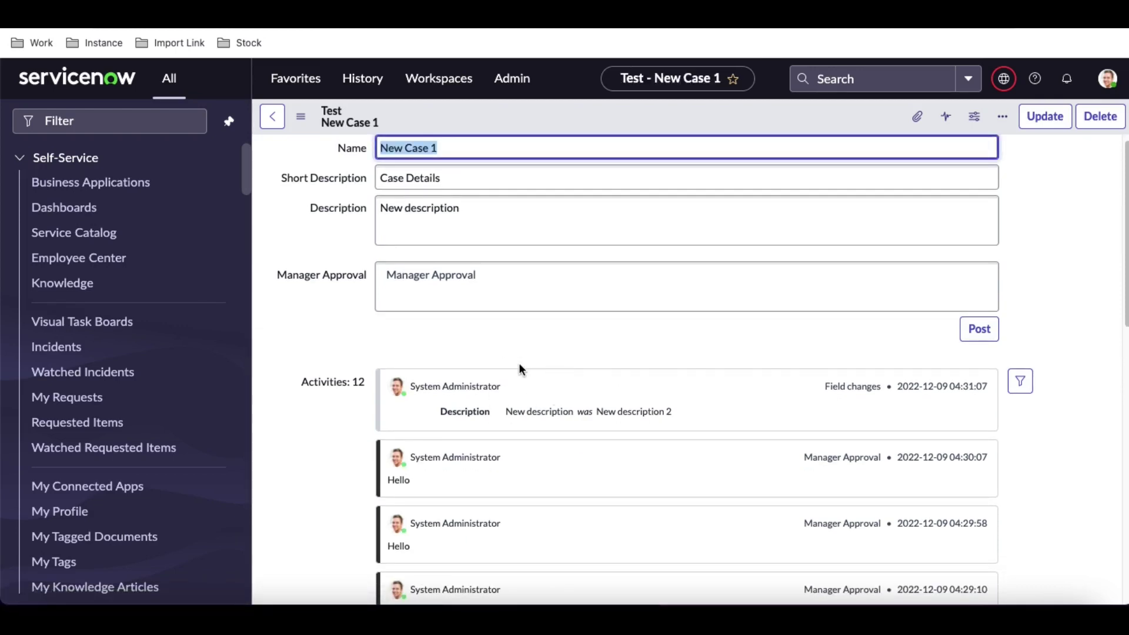
left_click(515, 283)
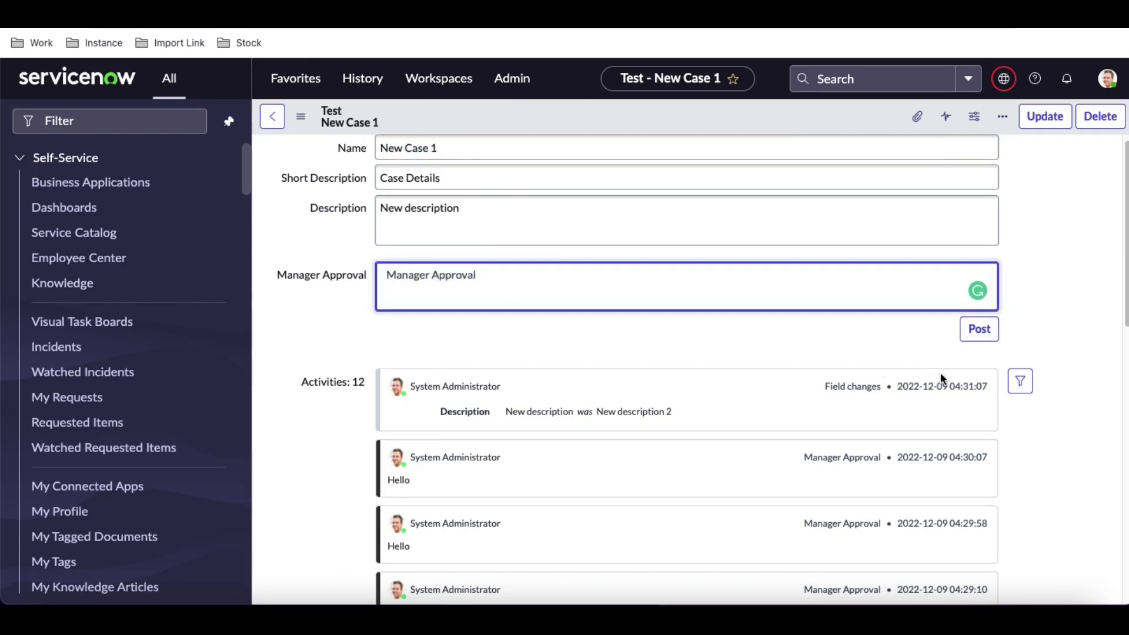
left_click(1020, 381)
scroll(998, 480, "down", 5)
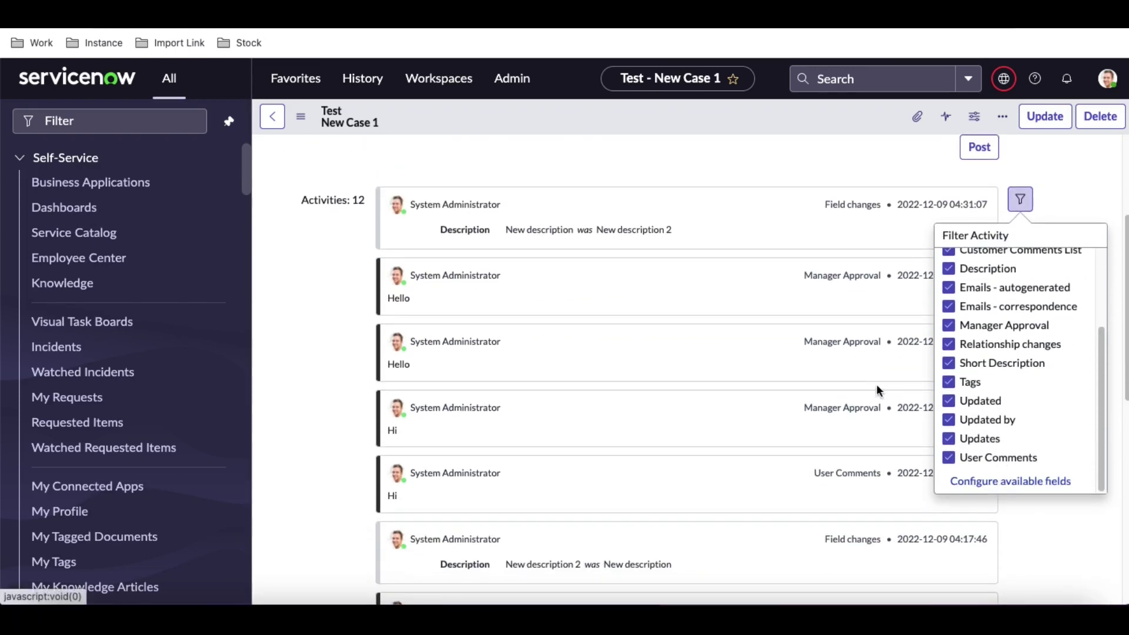
scroll(864, 377, "up", 1)
left_click(838, 294)
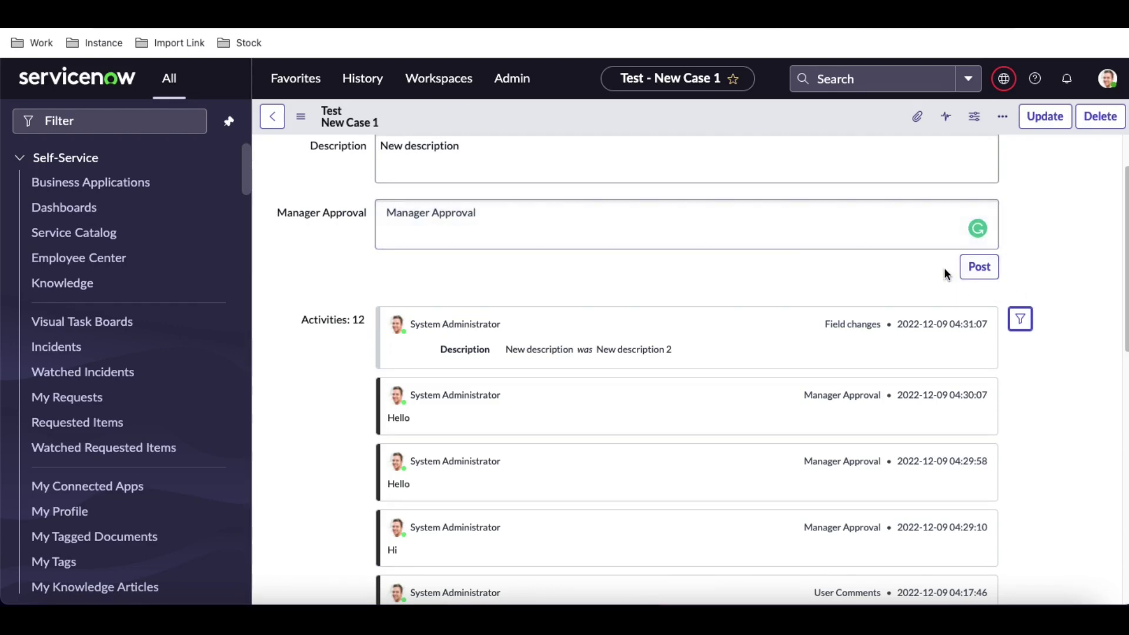
Remove Manager Approval from the activity stream's selected fields and save the configuration.
left_click(1021, 319)
scroll(1007, 442, "down", 5)
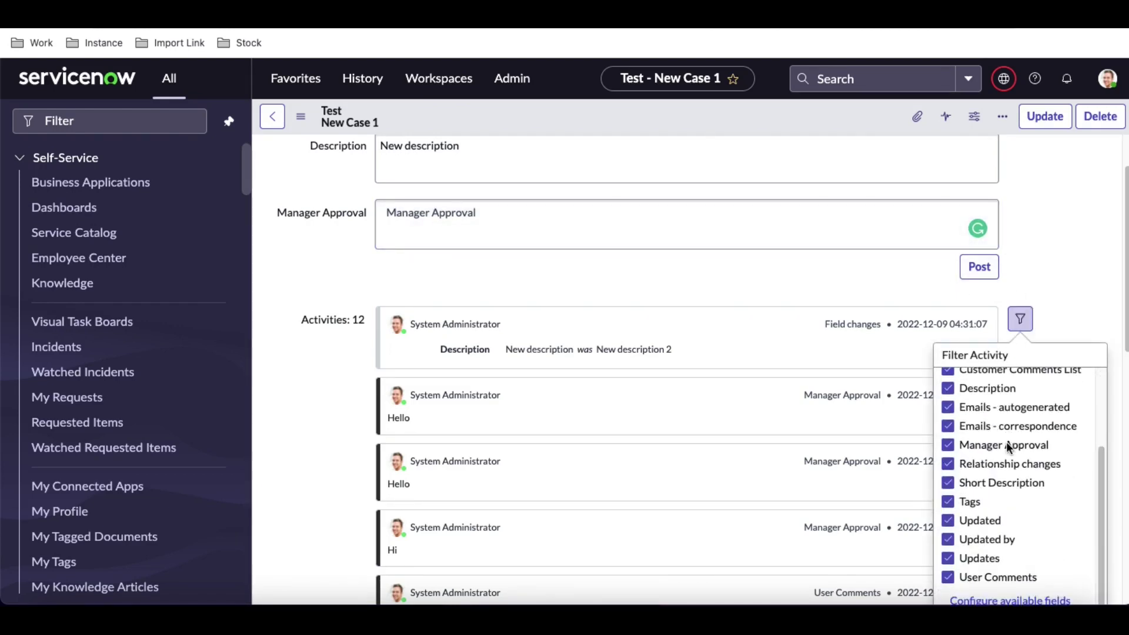
left_click(1010, 527)
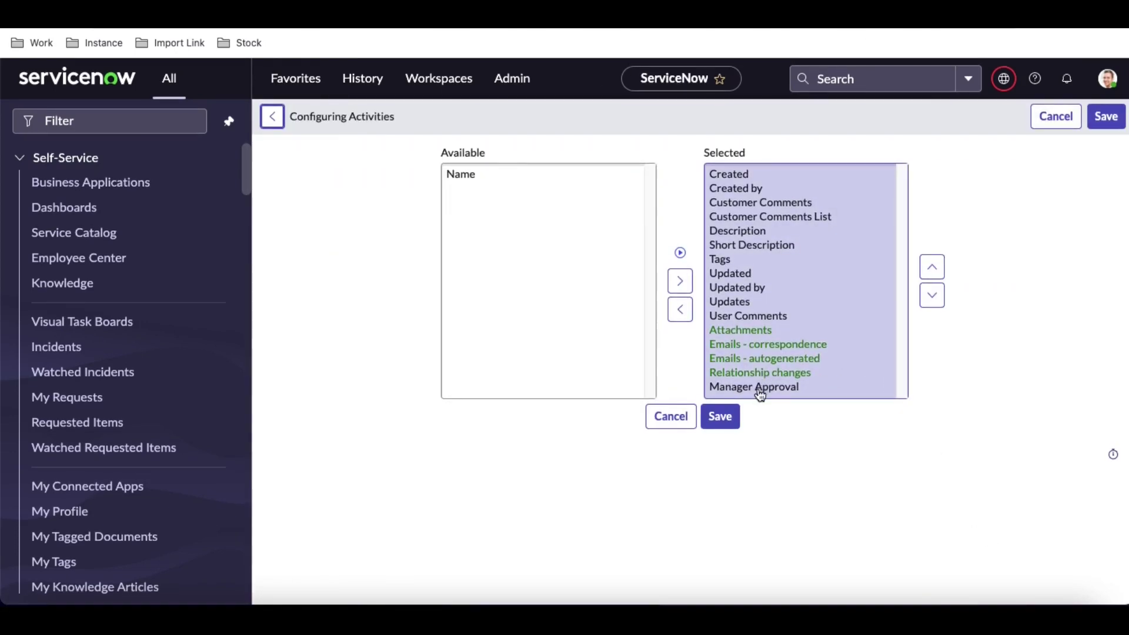
left_click(759, 387)
left_click(680, 310)
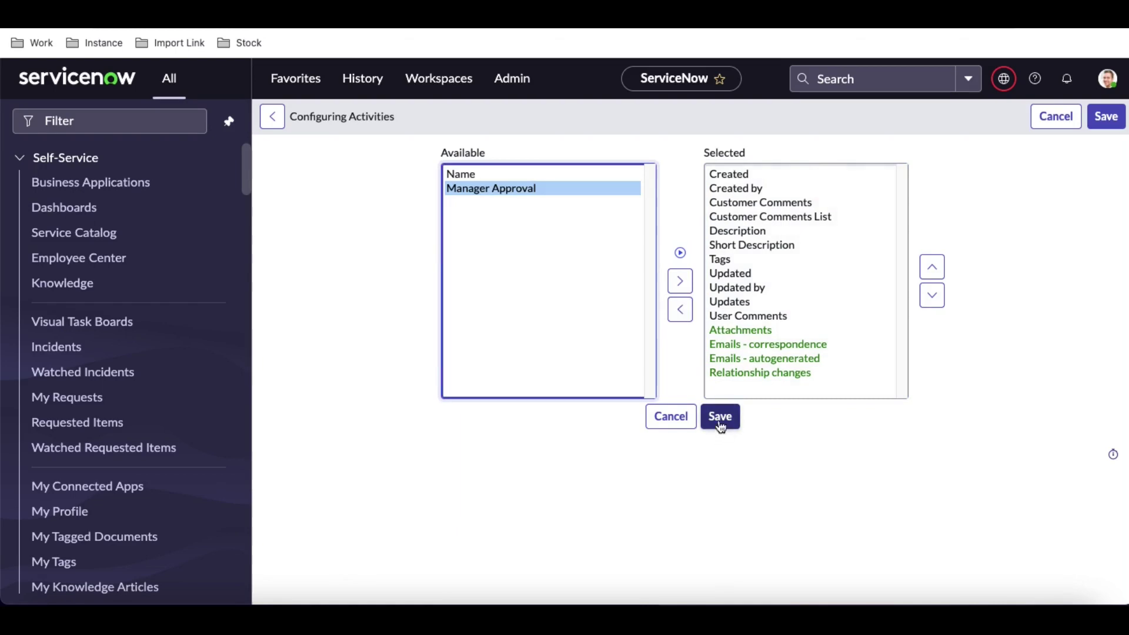
left_click(720, 417)
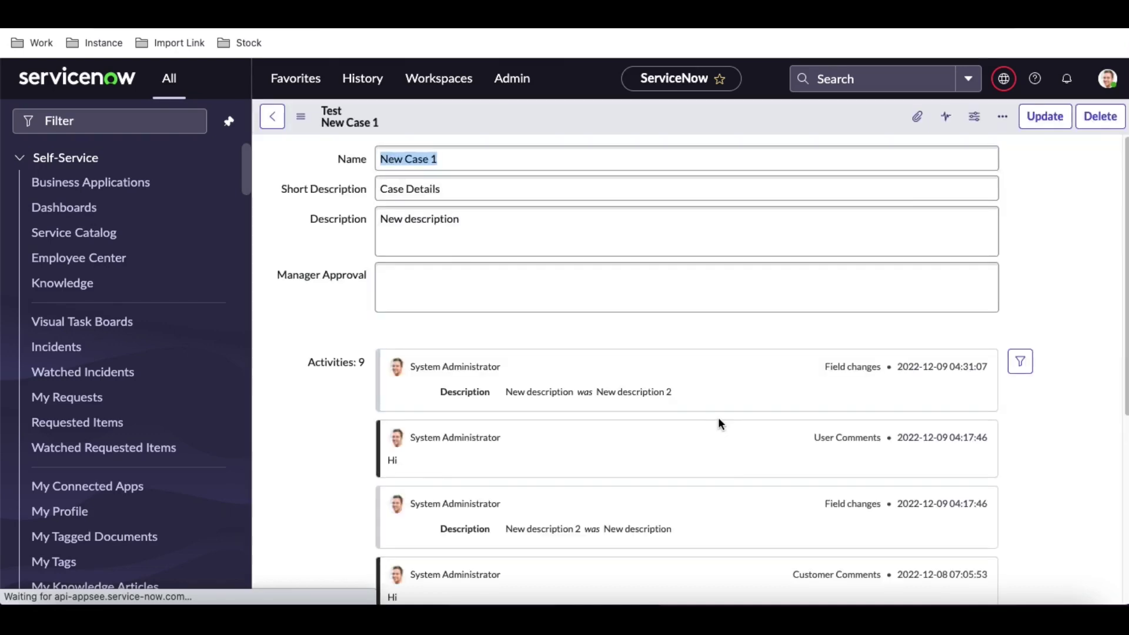
Review the New Case 1 record's activities and open the activity stream's available fields configuration.
scroll(718, 417, "down", 2)
scroll(718, 417, "down", 5)
scroll(718, 417, "up", 4)
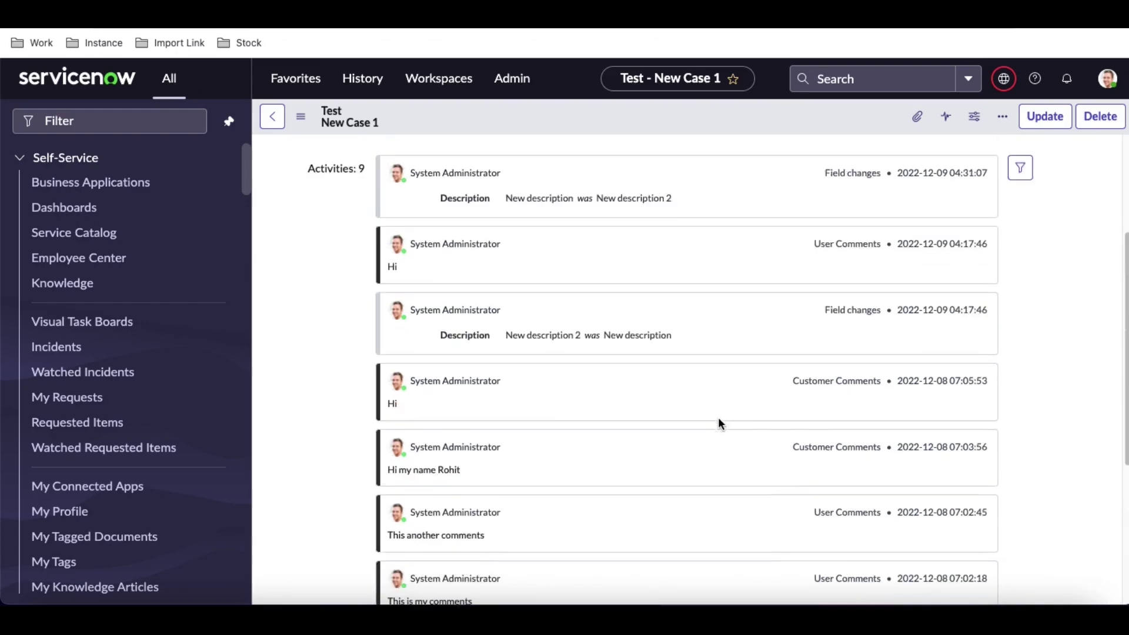
scroll(719, 418, "up", 1)
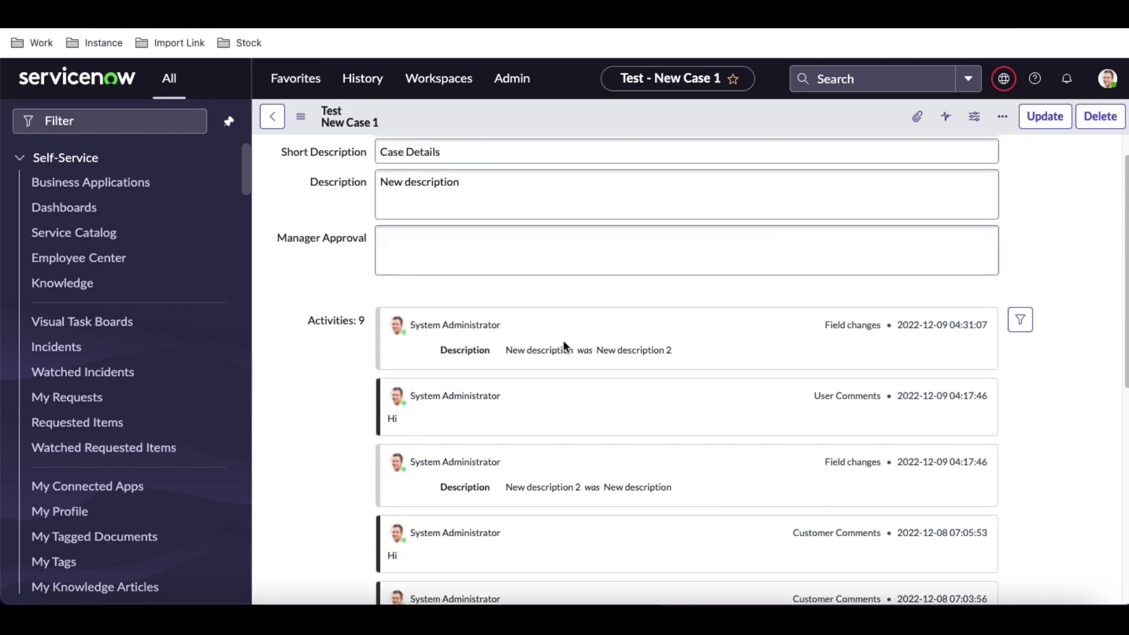
left_click(451, 329)
left_click(1022, 320)
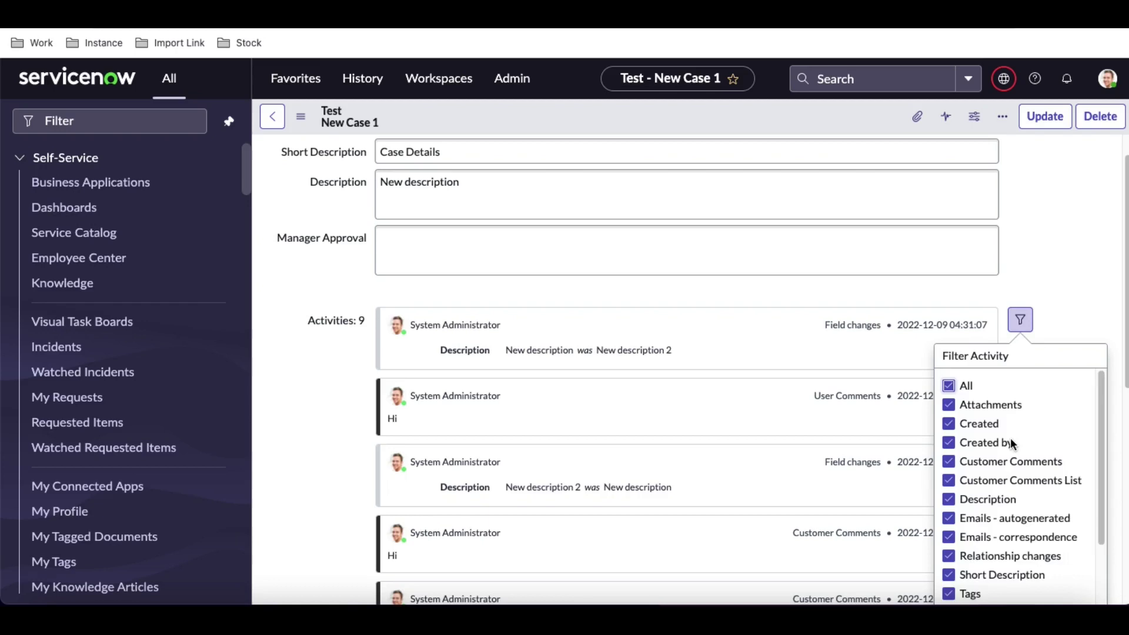
scroll(1011, 438, "down", 5)
left_click(991, 510)
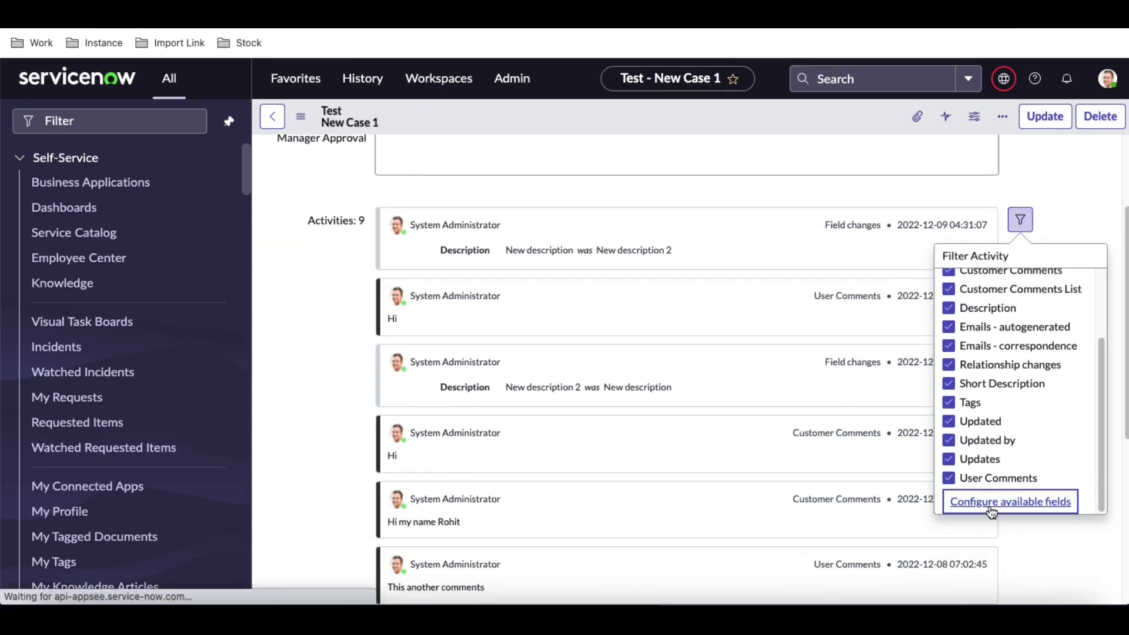
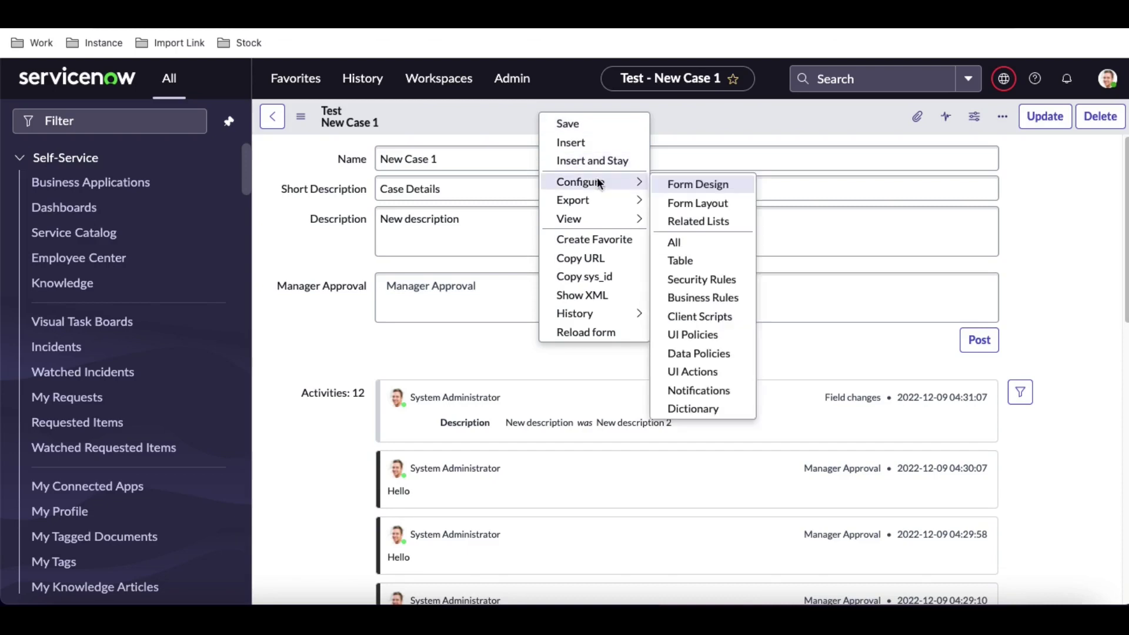
Add a new field named "User Manager Comments" with type Journal Input to the Test form's layout.
left_click(692, 202)
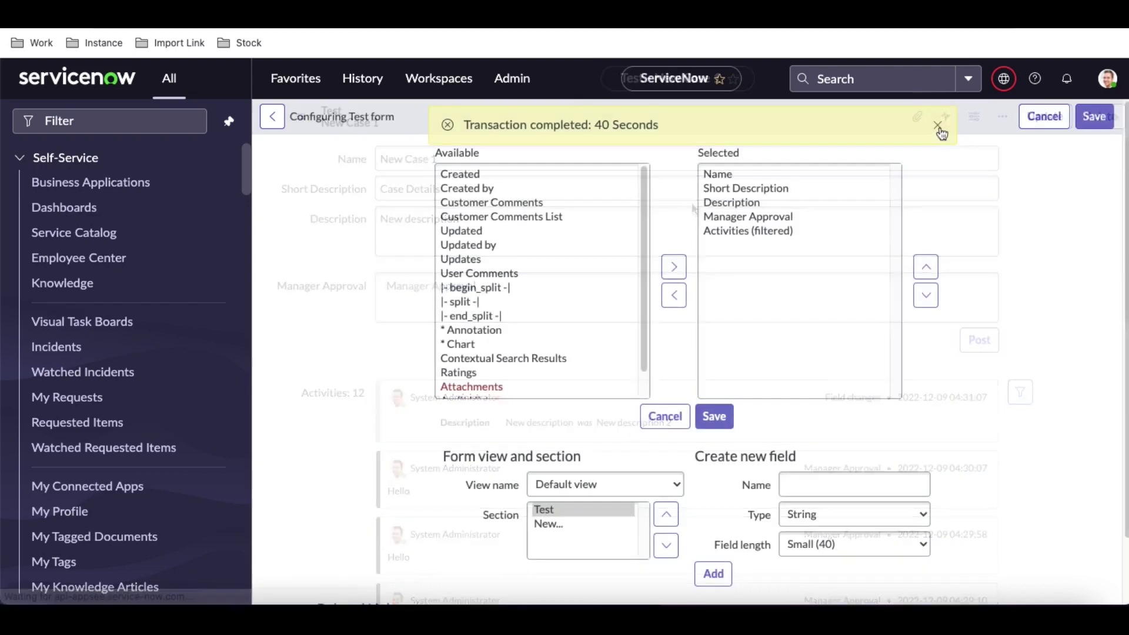
scroll(1025, 341, "down", 1)
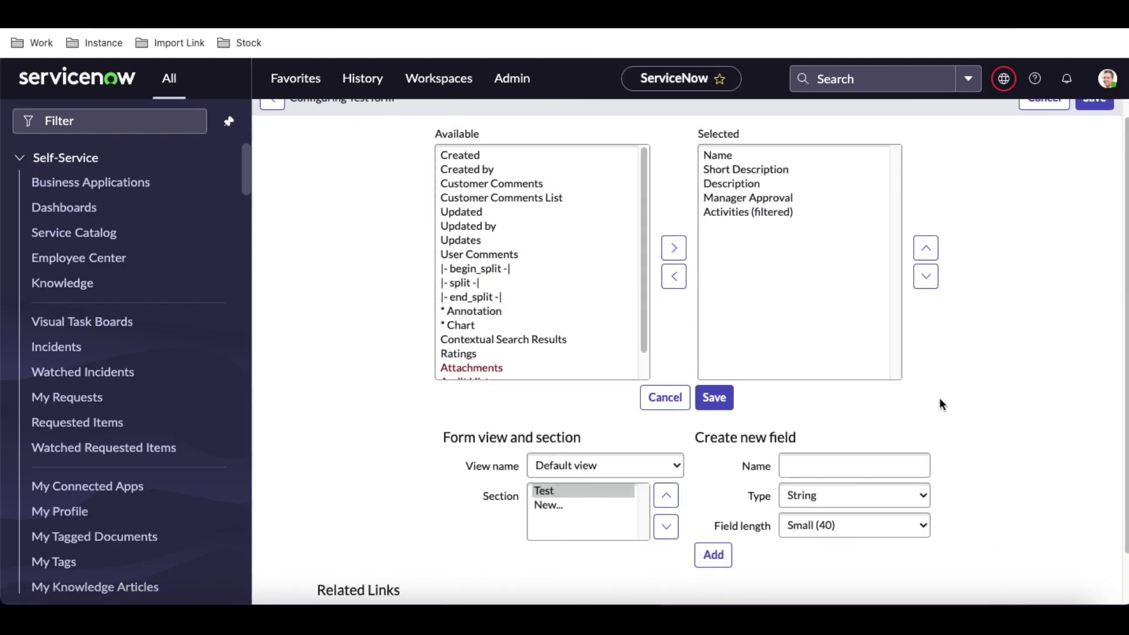
left_click(839, 467)
type("User Mana")
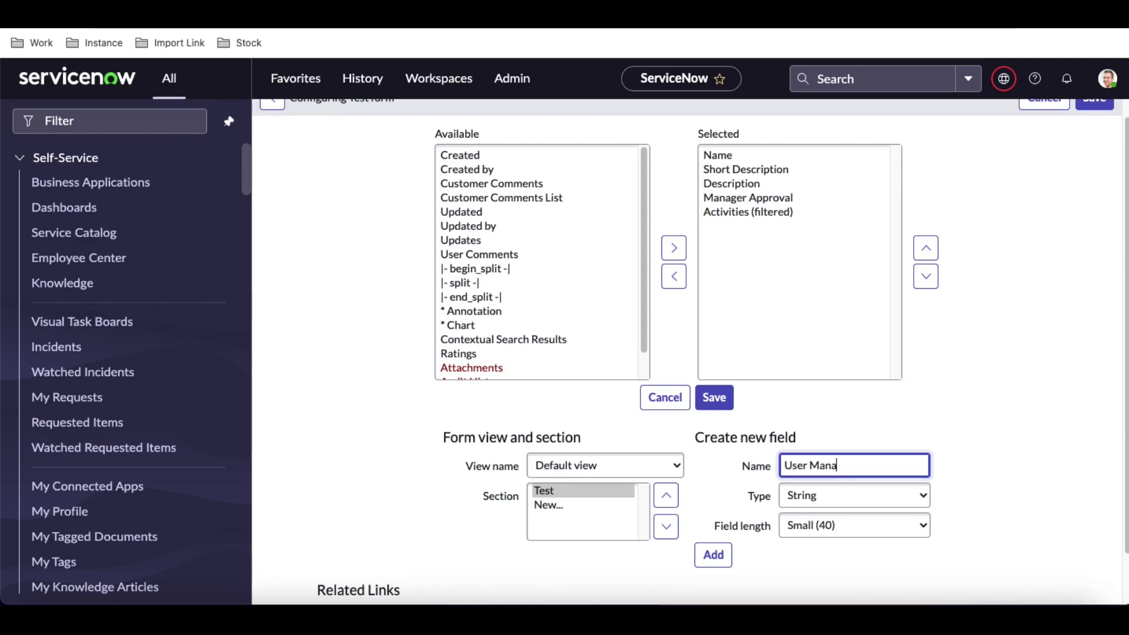
type("ger Appro")
key("BackSpace")
type("Comments")
left_click(797, 499)
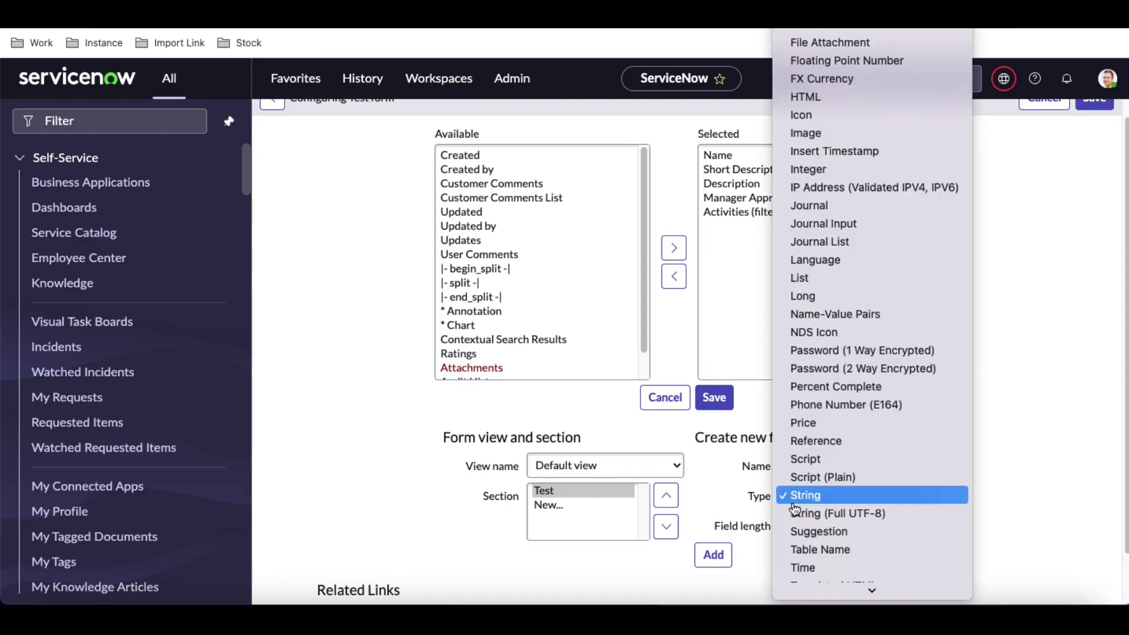
key("l")
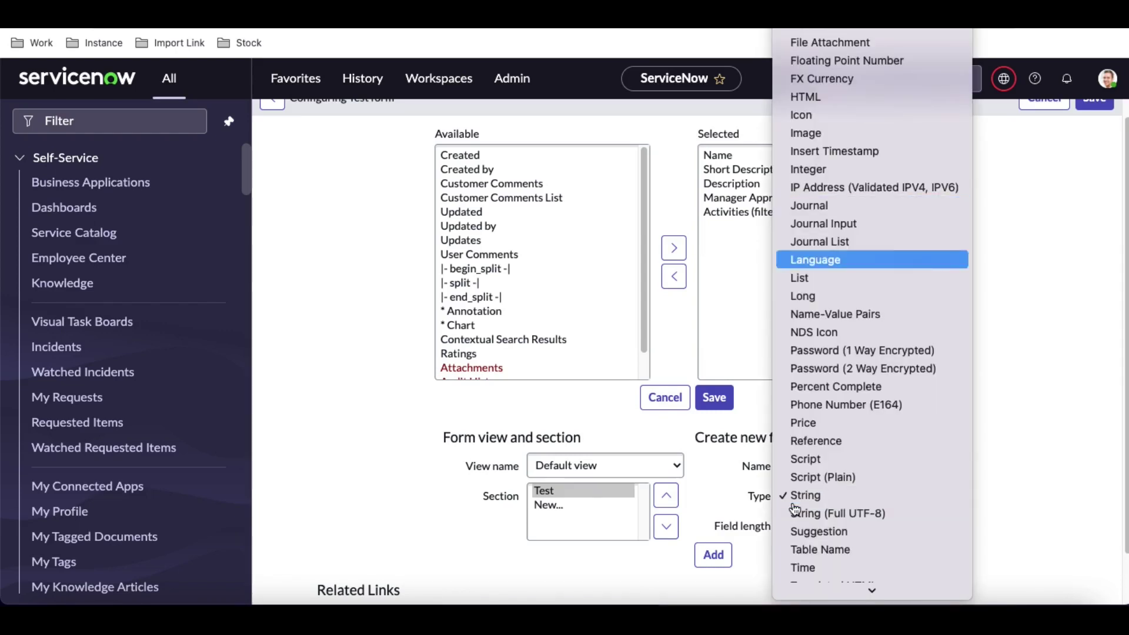
key("Up")
key("Up")
key("Return")
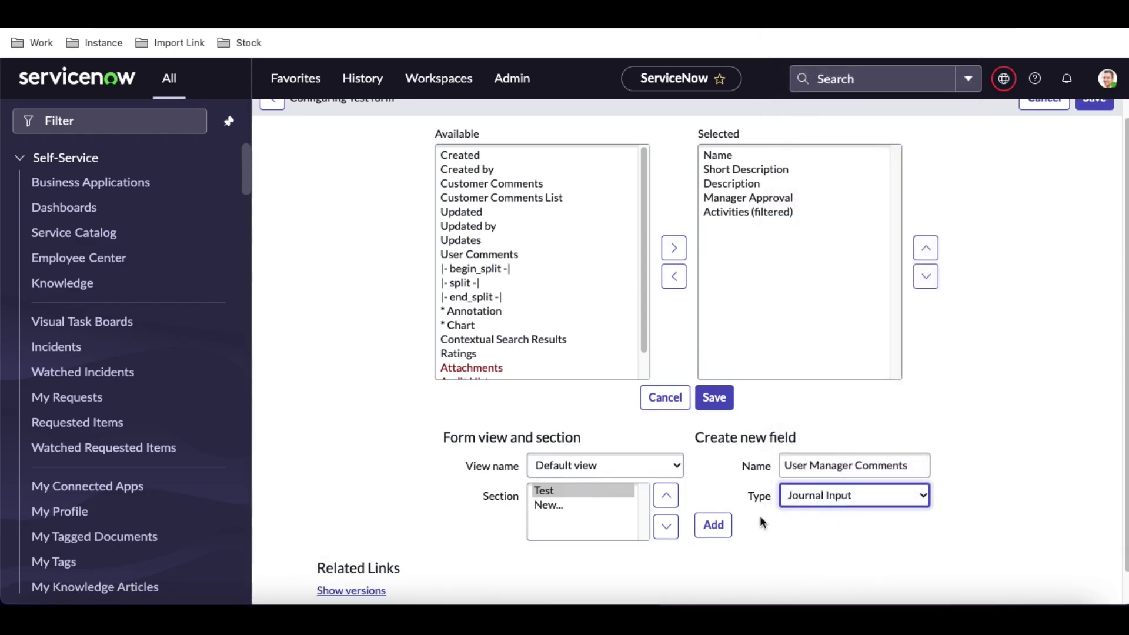
left_click(725, 532)
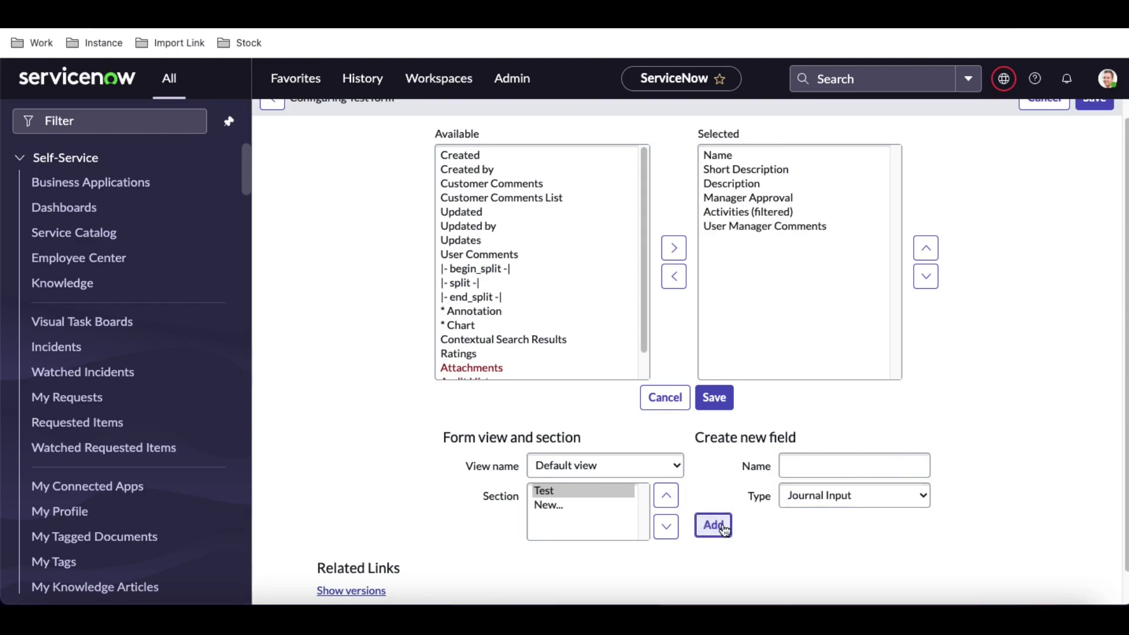
Move User Manager Comments above Activities (filtered) in the Test form's selected fields and save the form layout.
left_click(930, 258)
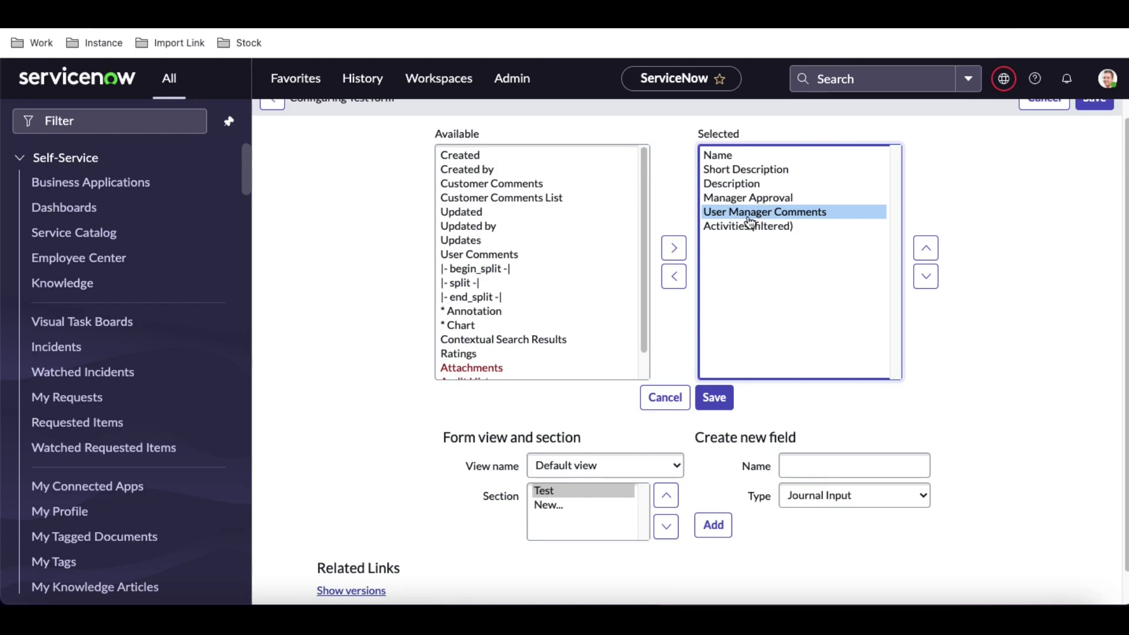
left_click(722, 398)
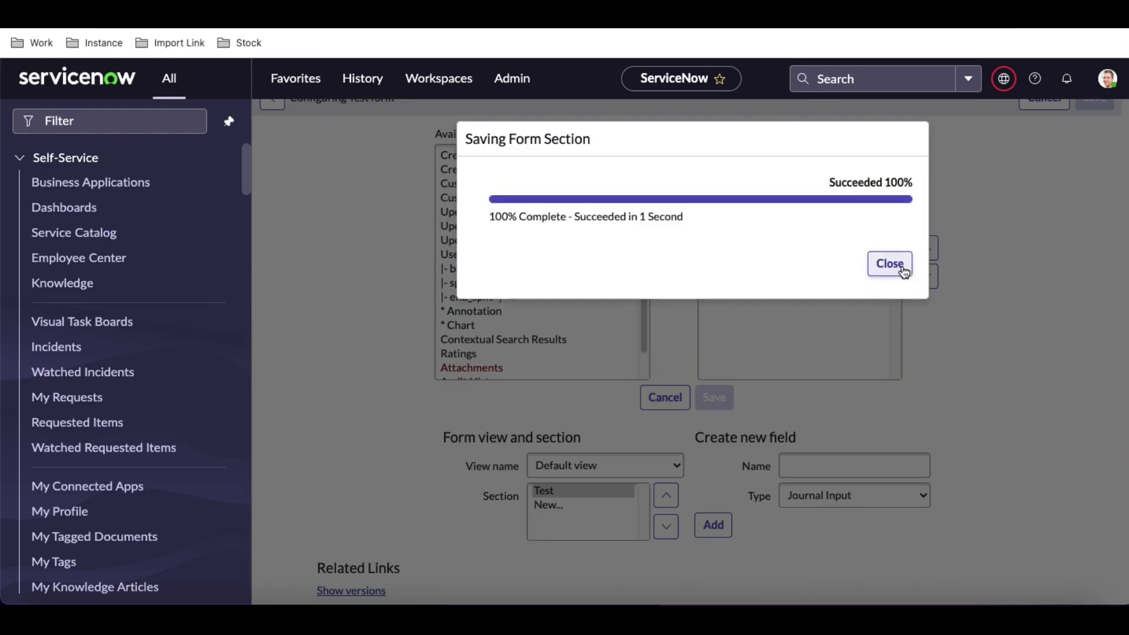
left_click(890, 264)
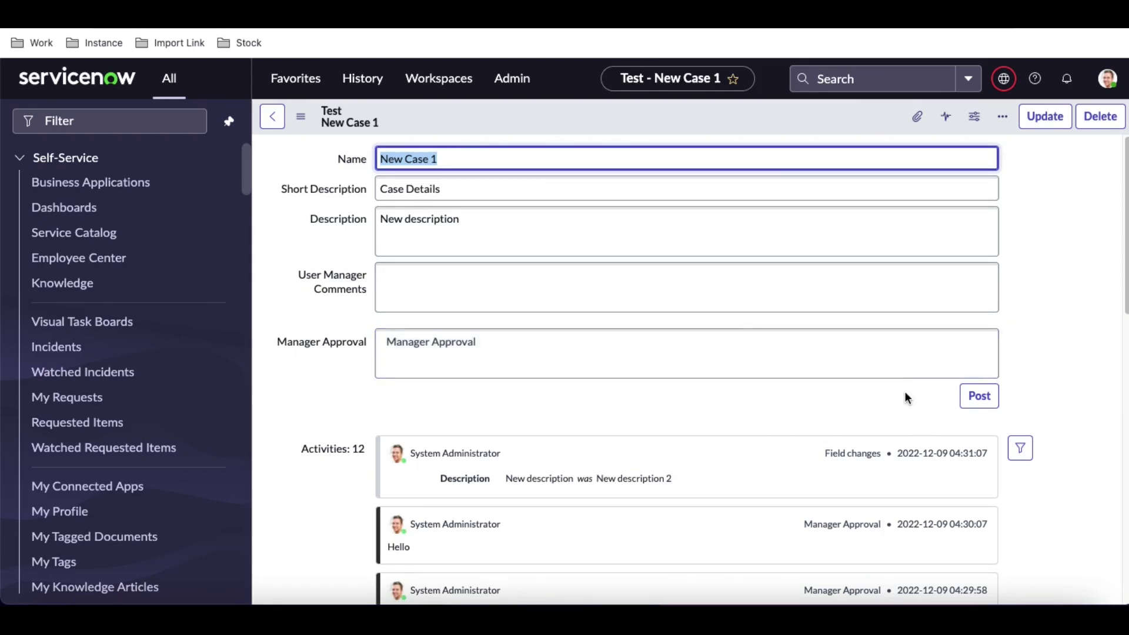
left_click(718, 313)
left_click(653, 360)
left_click(663, 308)
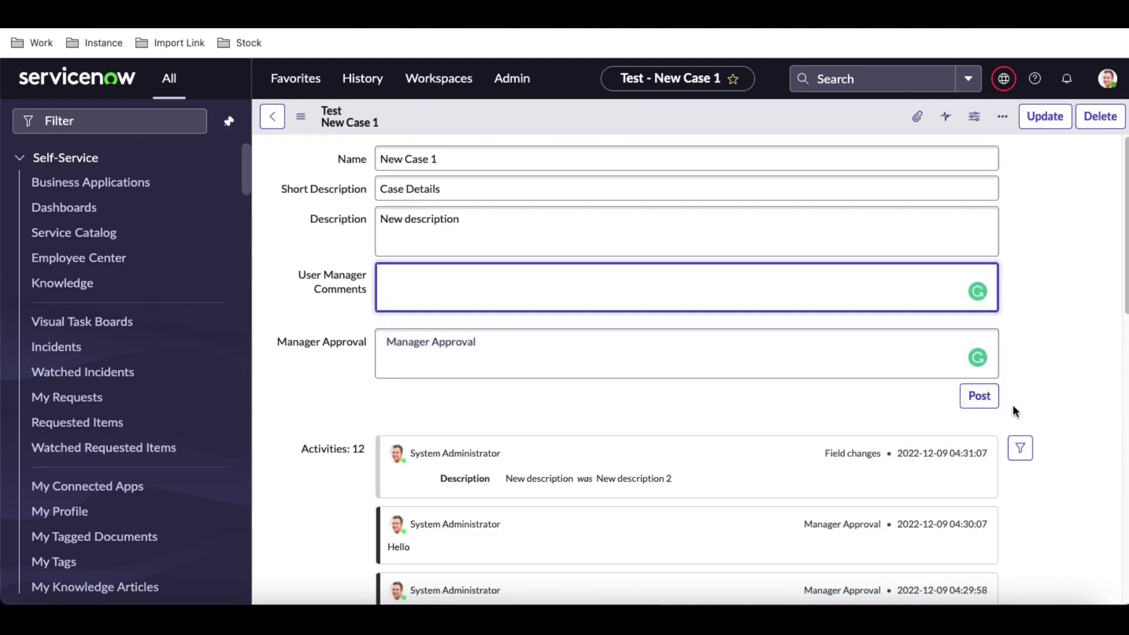
Add User Manager Comments to the activity stream's selected fields and save the configuration.
left_click(1021, 449)
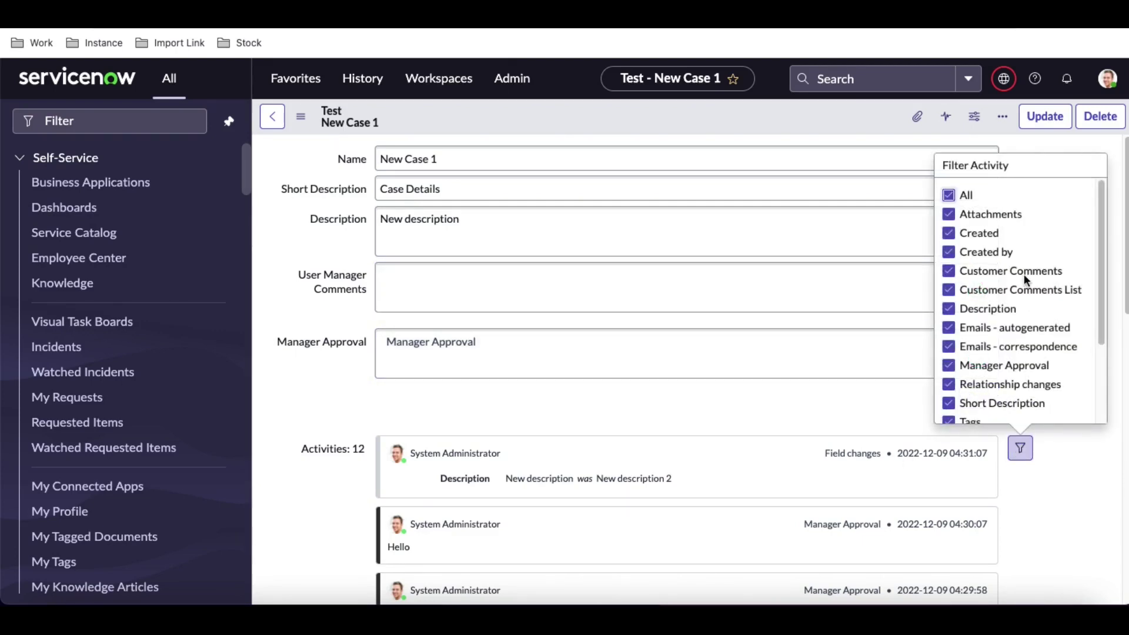
scroll(1024, 274, "down", 2)
left_click(1003, 412)
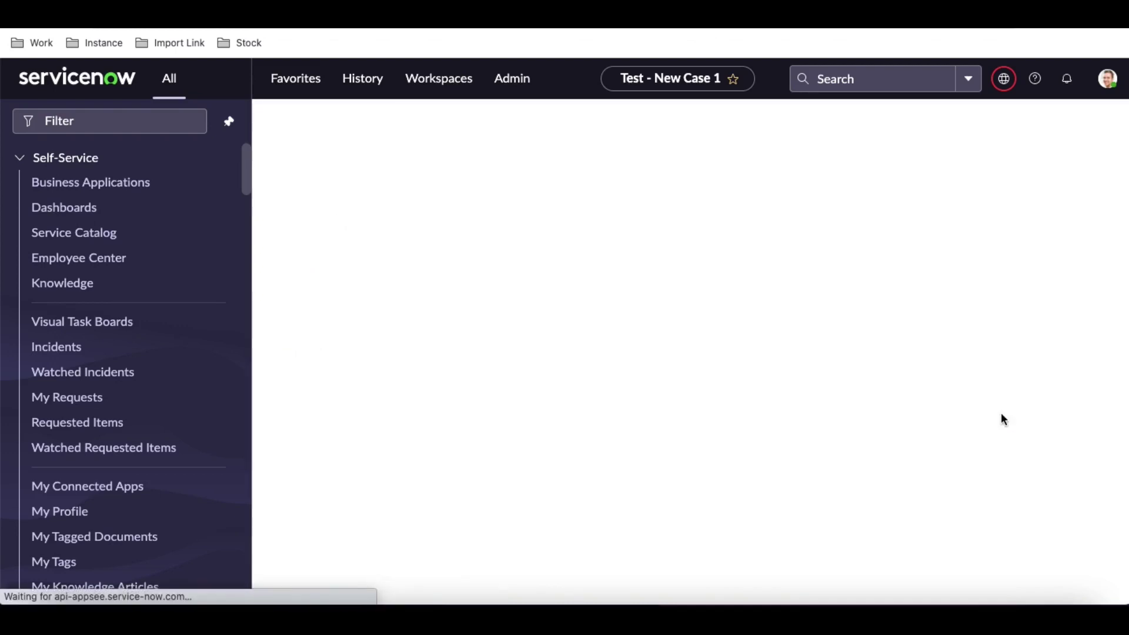
left_click(527, 189)
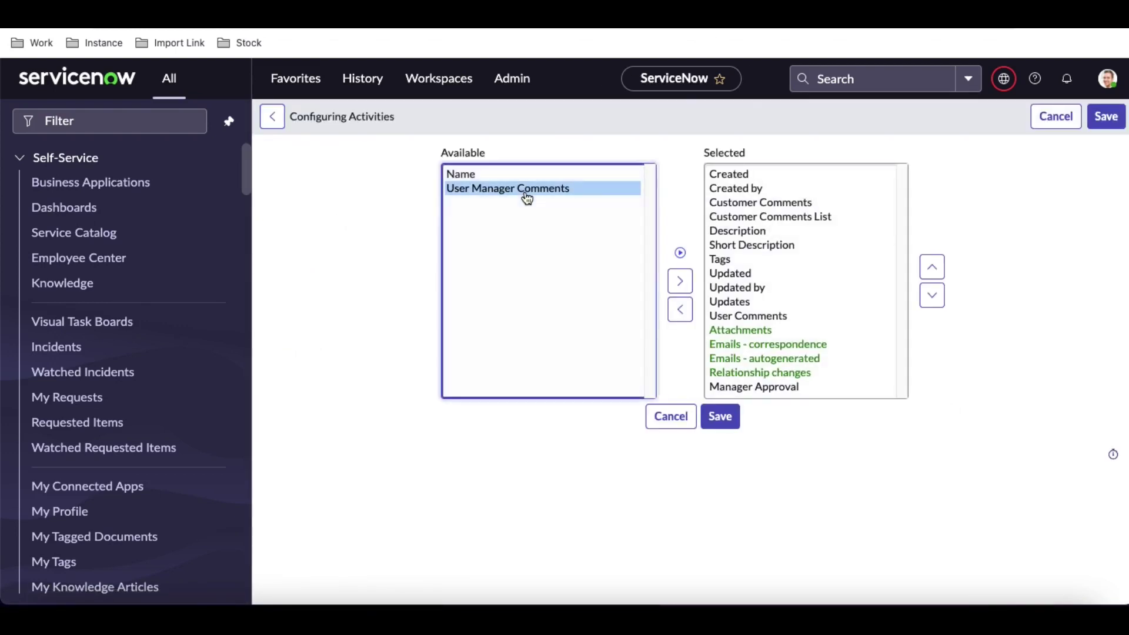
left_click(680, 281)
left_click(717, 418)
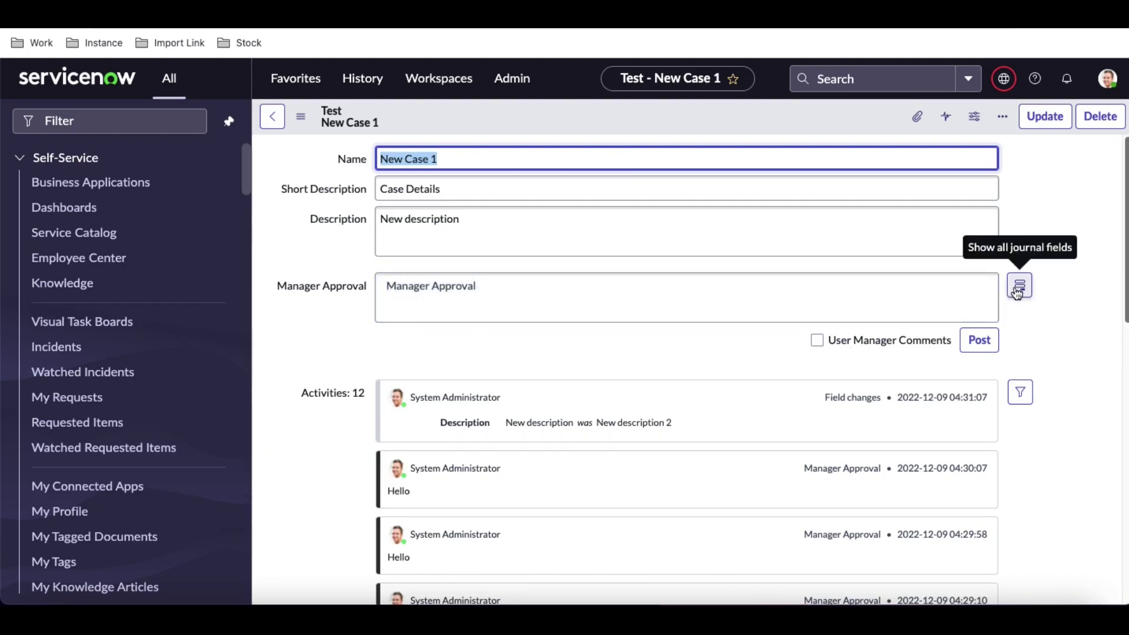
Preview the journal input with the User Manager Comments option on and off, and with all journal fields expanded and collapsed.
left_click(816, 340)
left_click(817, 340)
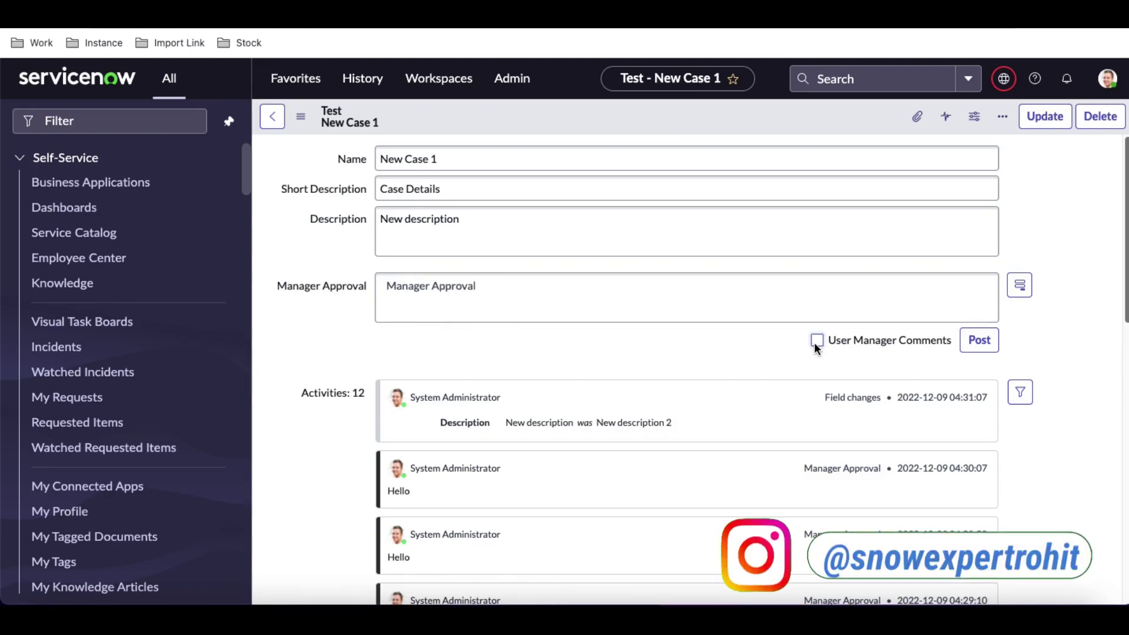
left_click(816, 341)
left_click(816, 340)
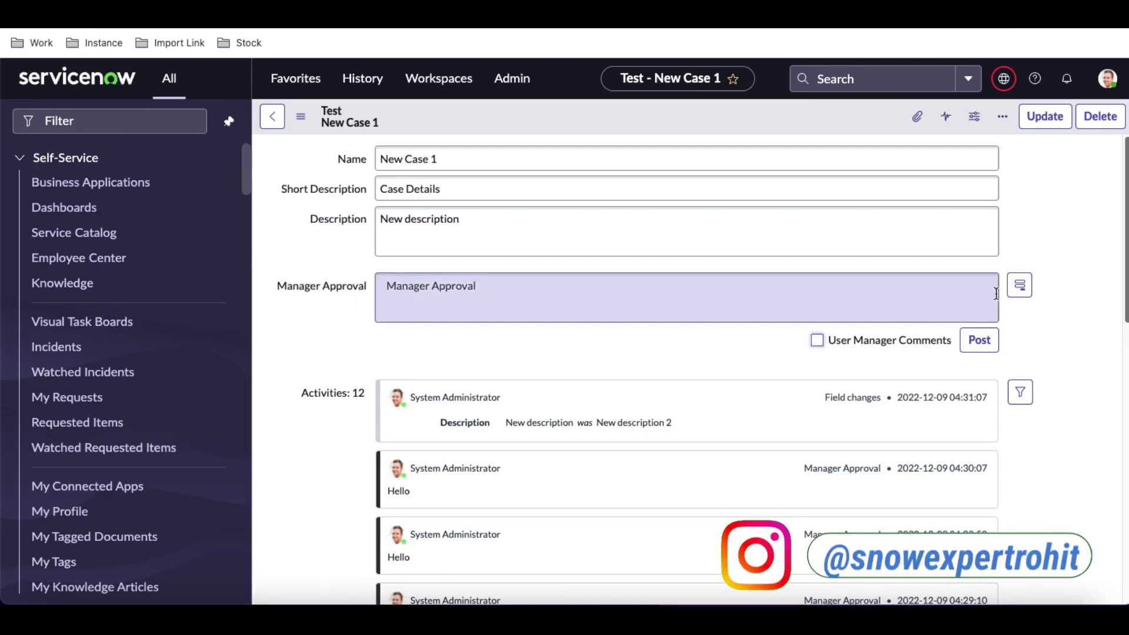
left_click(1023, 287)
left_click(1022, 287)
Post "Hi Test" as a Manager Approval entry on the New Case 1 record.
left_click(756, 302)
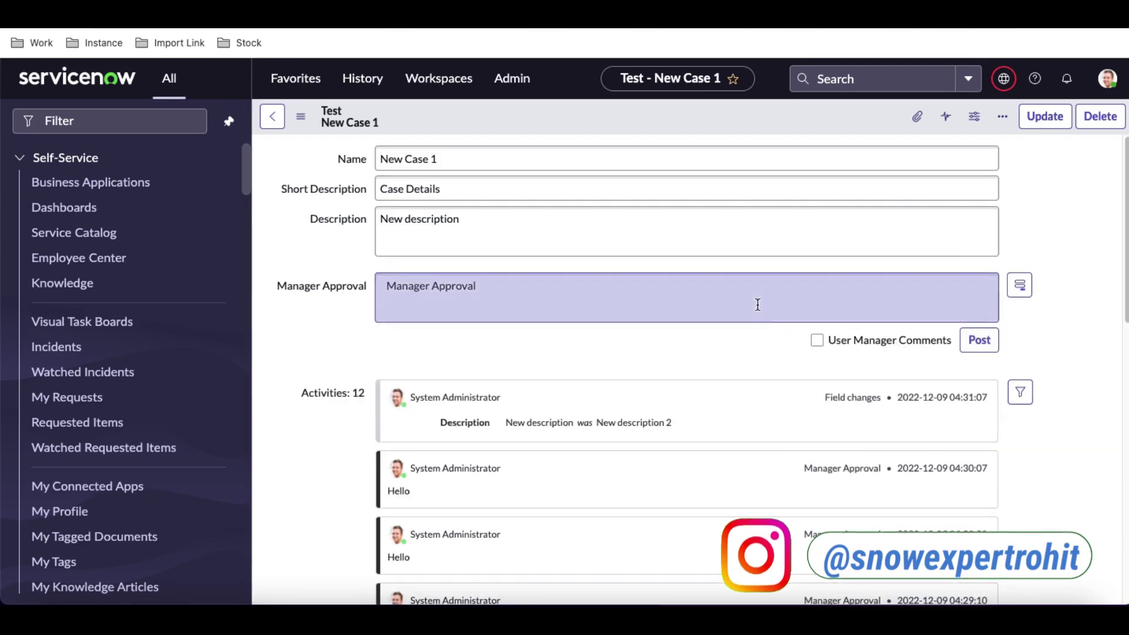
type("Hi Tes")
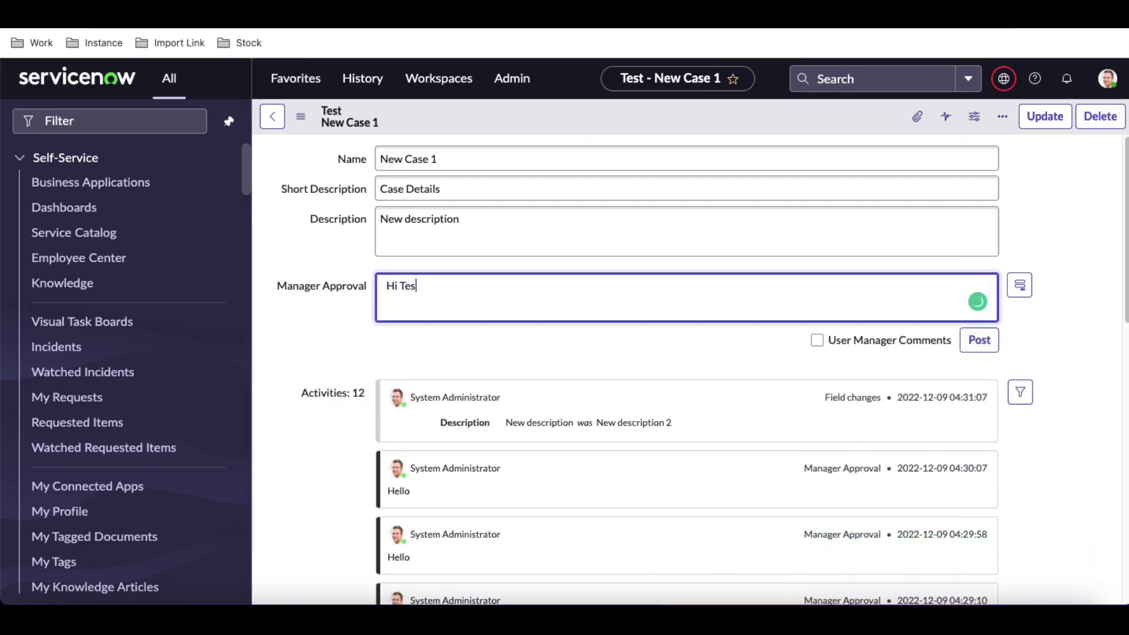
type("t")
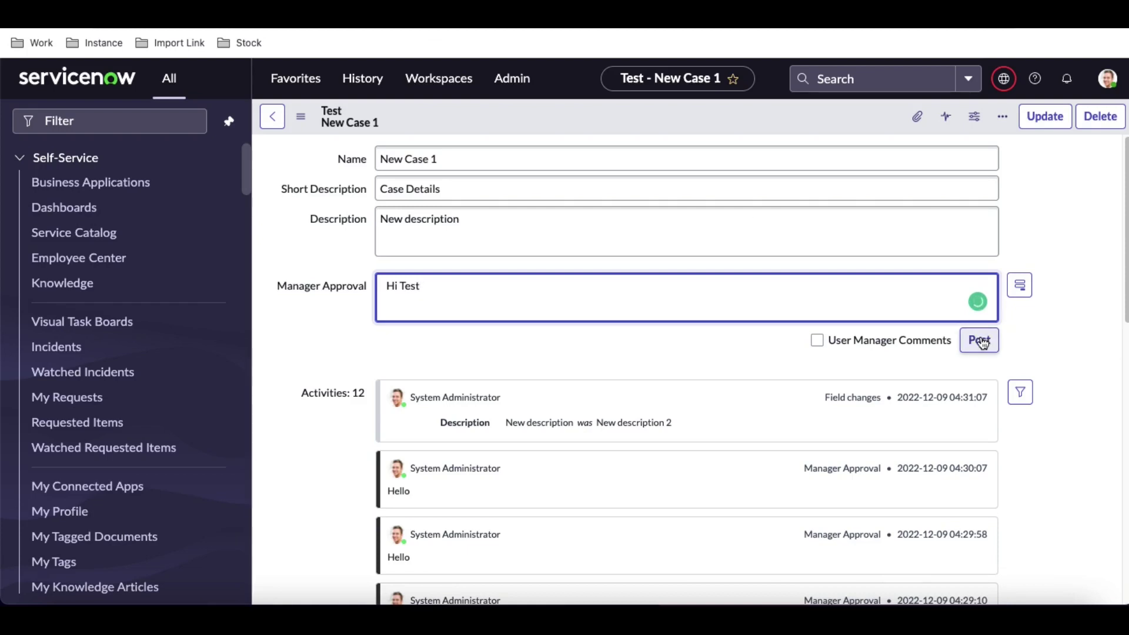
left_click(981, 342)
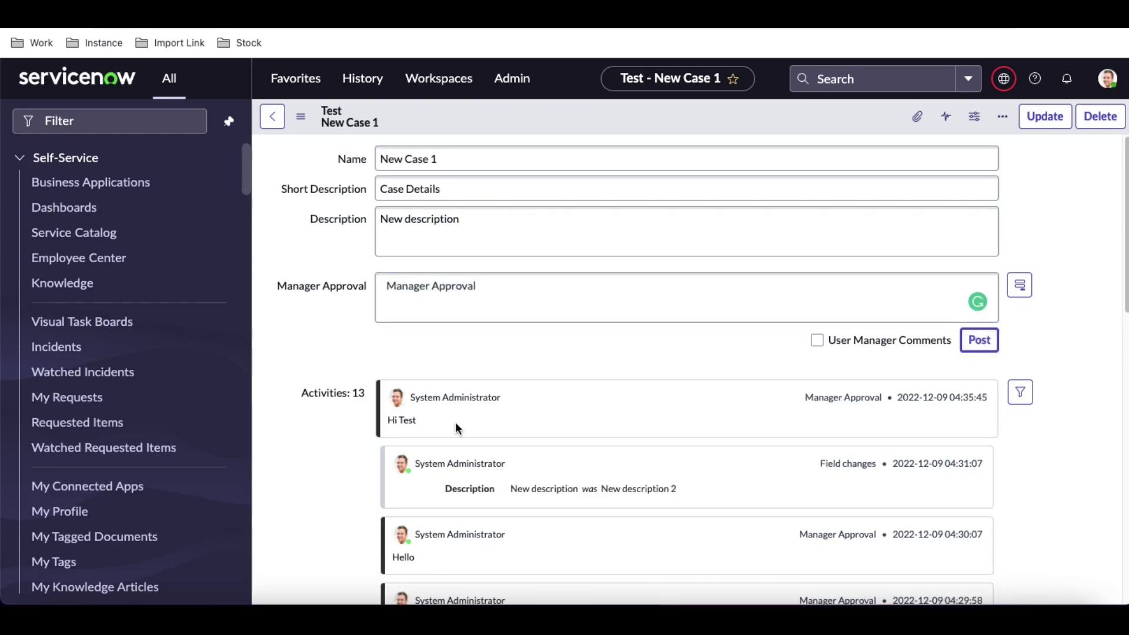